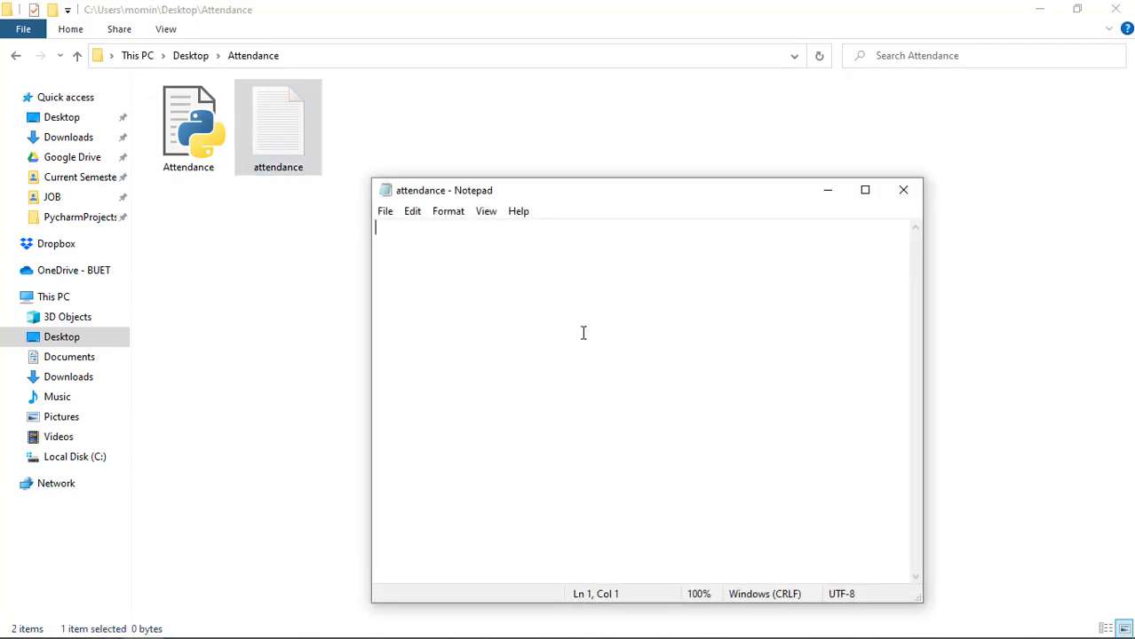
- Paste the copied class transcript into the attendance file and save it
{"action": "key", "text": "ctrl+v"}
{"action": "scroll", "coordinate": [591, 330], "scroll_direction": "up", "scroll_amount": 20}
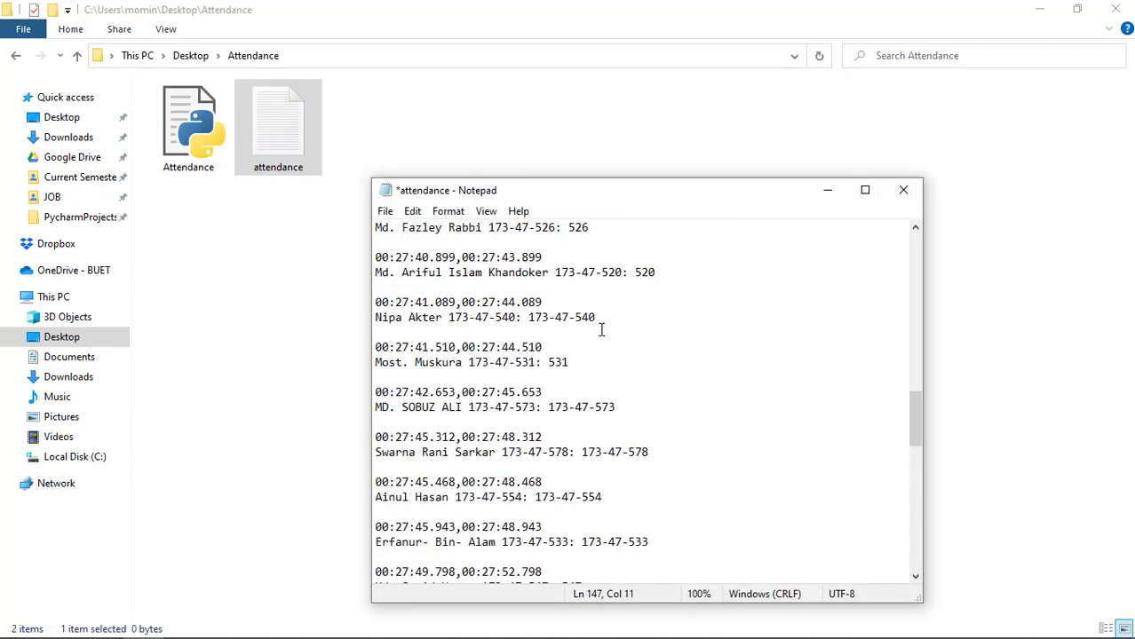
{"action": "scroll", "coordinate": [609, 330], "scroll_direction": "up", "scroll_amount": 10}
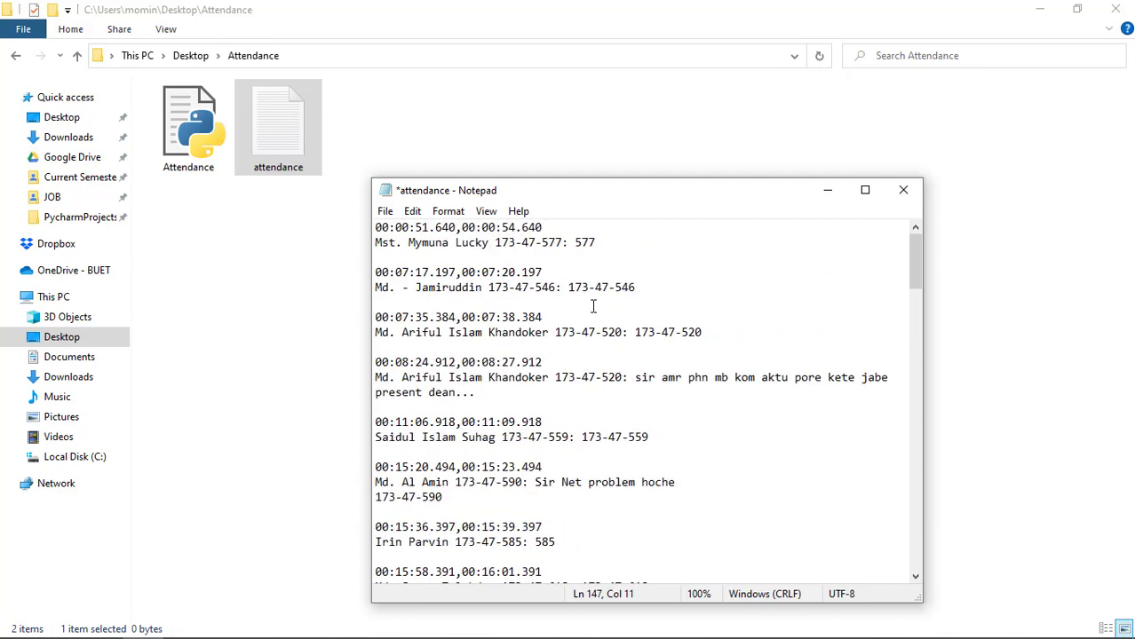
{"action": "key", "text": "ctrl+s"}
{"action": "scroll", "coordinate": [743, 411], "scroll_direction": "down", "scroll_amount": 20}
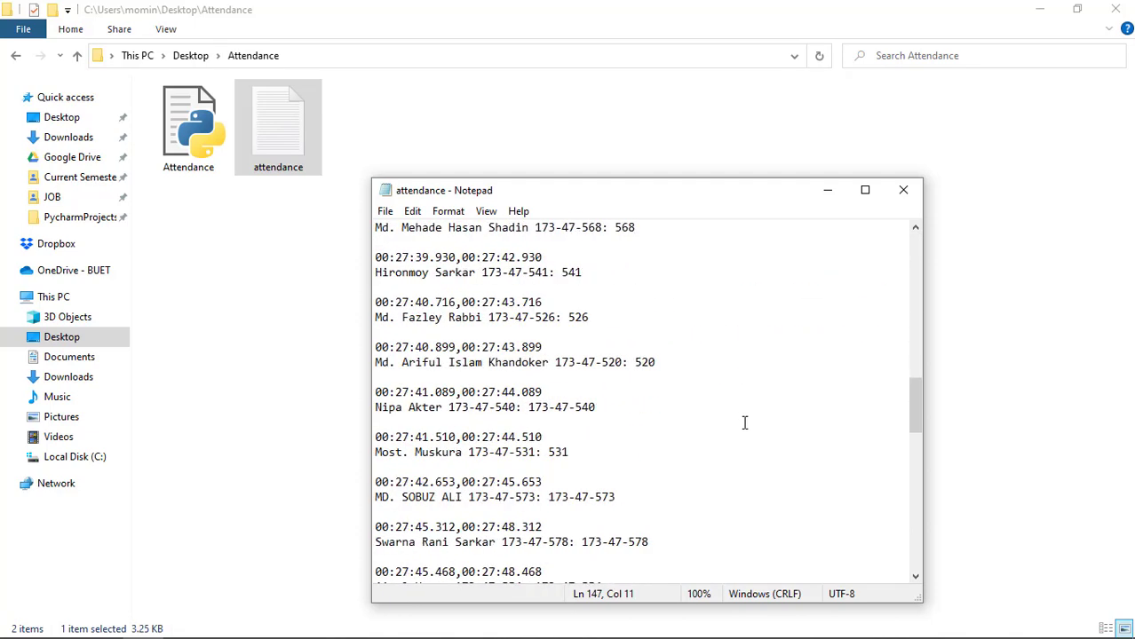
- Close Notepad and refresh the Attendance folder in Explorer
{"action": "left_click", "coordinate": [903, 190]}
{"action": "right_click", "coordinate": [422, 181]}
{"action": "left_click", "coordinate": [483, 251]}
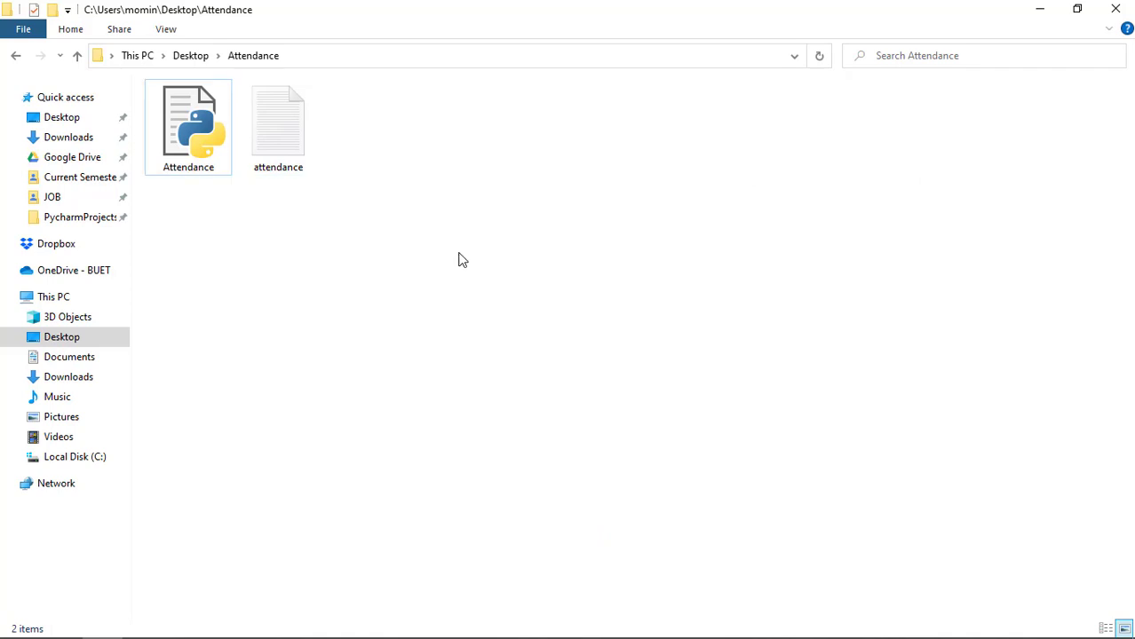
- Run Attendance.py and open the resulting sorted attendance list maximized in Notepad
{"action": "double_click", "coordinate": [191, 133]}
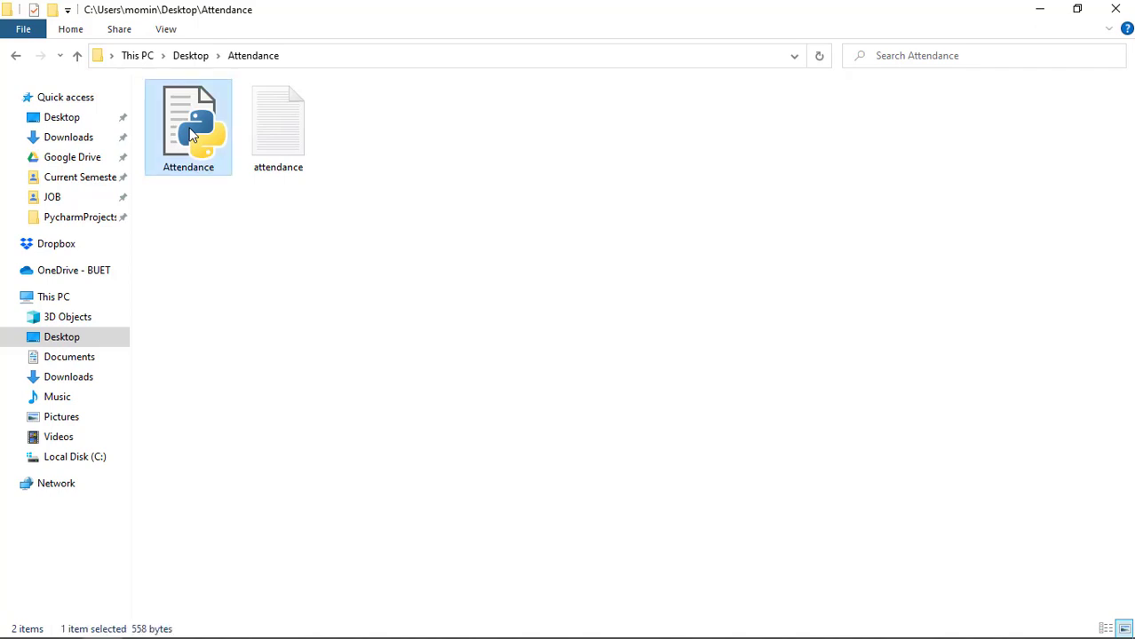
{"action": "left_click", "coordinate": [252, 222]}
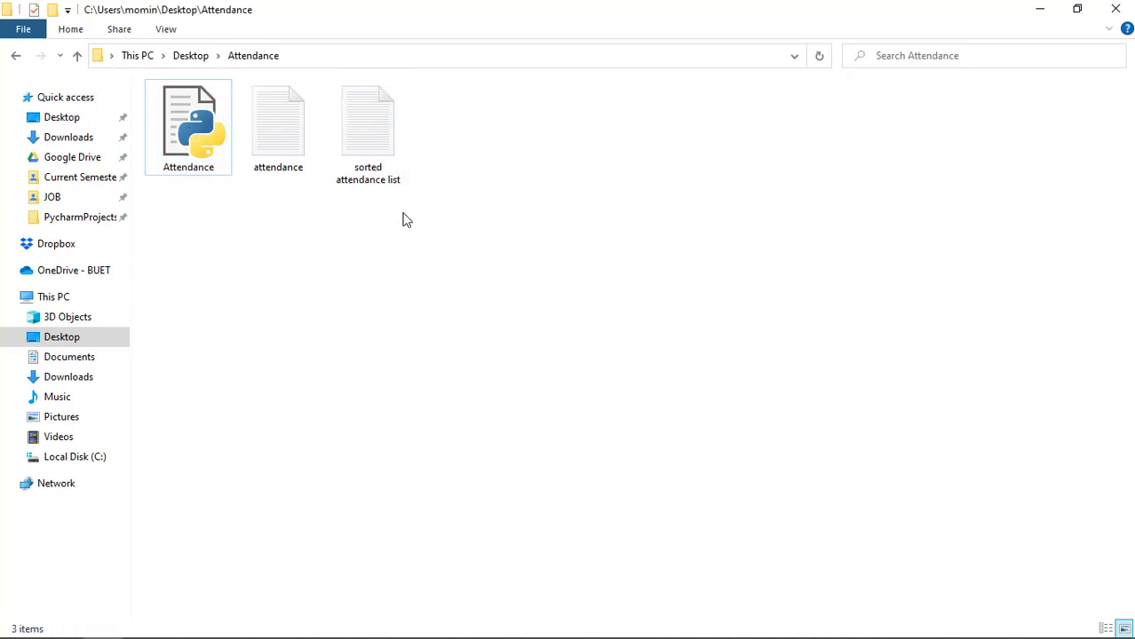
{"action": "double_click", "coordinate": [384, 137]}
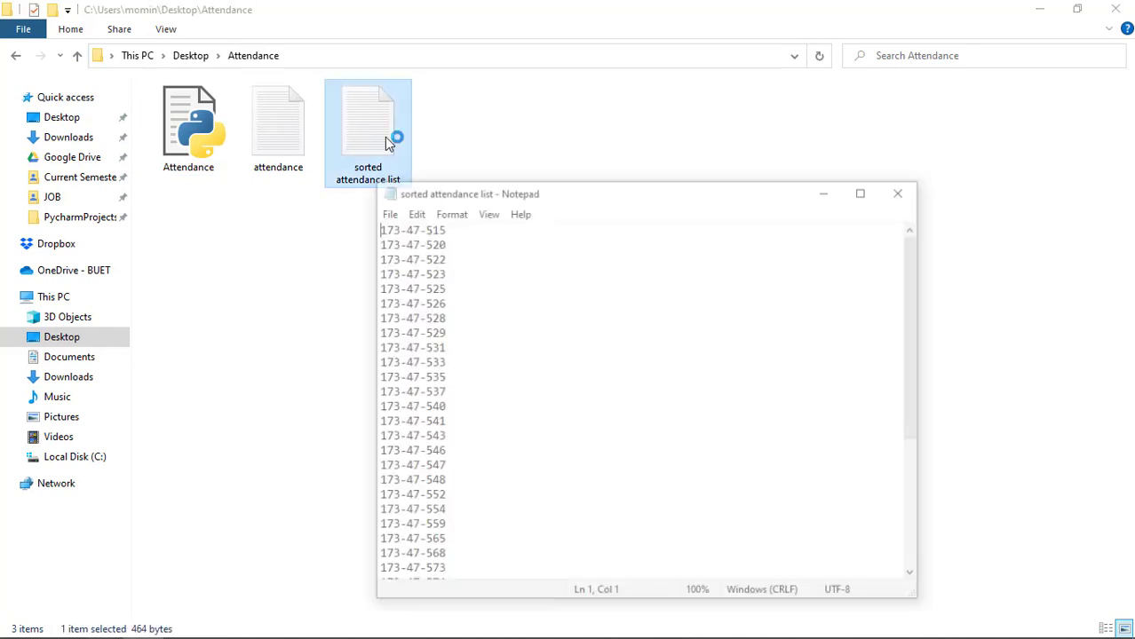
{"action": "left_click", "coordinate": [865, 189]}
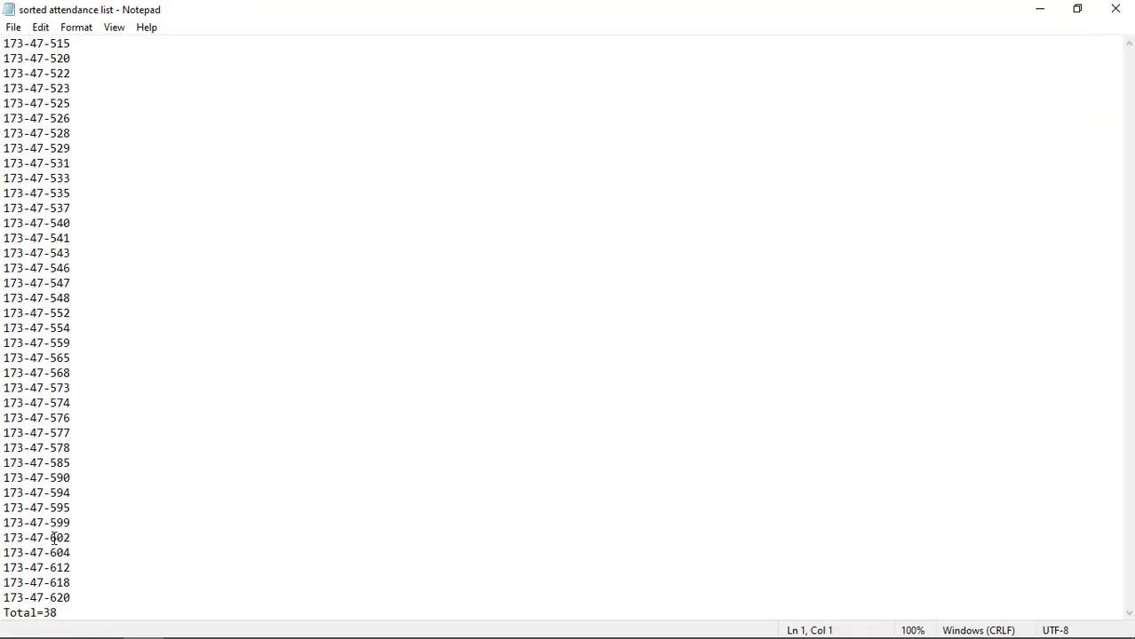
- Review the 38 sorted IDs ending Total=38, then close and delete the list file
{"action": "left_click_drag", "start_coordinate": [62, 612], "coordinate": [7, 614]}
{"action": "left_click", "coordinate": [107, 587]}
{"action": "key", "text": "Up"}
{"action": "key", "text": "Up"}
{"action": "key", "text": "Up"}
{"action": "key", "text": "Up"}
{"action": "key", "text": "Up"}
{"action": "key", "text": "Up"}
{"action": "key", "text": "Up"}
{"action": "key", "text": "Up"}
{"action": "key", "text": "Up"}
{"action": "key", "text": "Up"}
{"action": "key", "text": "Up"}
{"action": "key", "text": "Up"}
{"action": "key", "text": "Up"}
{"action": "key", "text": "Up"}
{"action": "key", "text": "Up"}
{"action": "key", "text": "Up"}
{"action": "key", "text": "Up"}
{"action": "key", "text": "Up"}
{"action": "key", "text": "Up"}
{"action": "scroll", "coordinate": [105, 72], "scroll_direction": "up", "scroll_amount": 5}
{"action": "scroll", "coordinate": [735, 268], "scroll_direction": "down", "scroll_amount": 5}
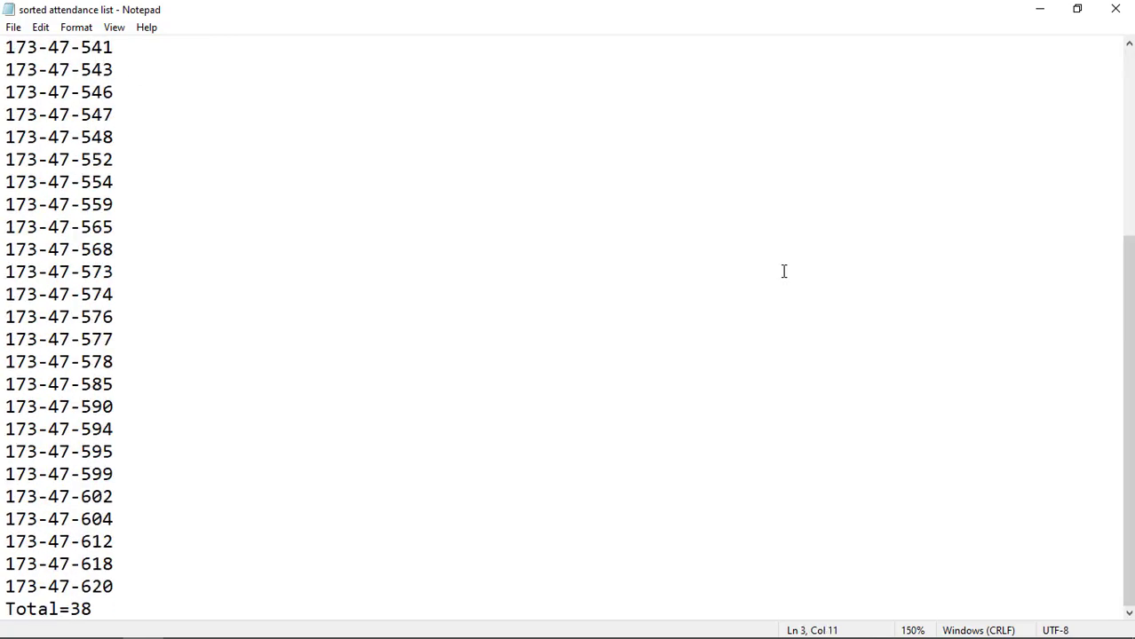
{"action": "left_click", "coordinate": [1116, 9]}
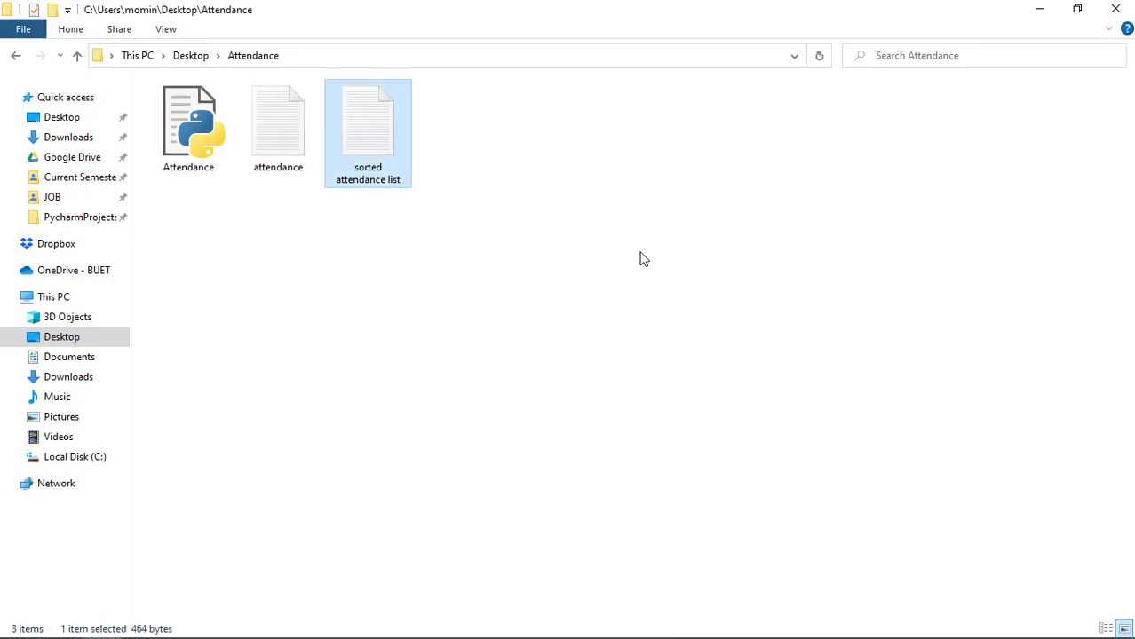
{"action": "key", "text": "Delete"}
- In Google Drive, close the current preview and open the 2020-03-27 xku-hrgu-ykg transcript
{"action": "mouse_move", "coordinate": [542, 631]}
{"action": "left_click", "coordinate": [427, 624]}
{"action": "scroll", "coordinate": [519, 304], "scroll_direction": "down", "scroll_amount": 5}
{"action": "scroll", "coordinate": [520, 304], "scroll_direction": "up", "scroll_amount": 5}
{"action": "left_click", "coordinate": [1044, 433]}
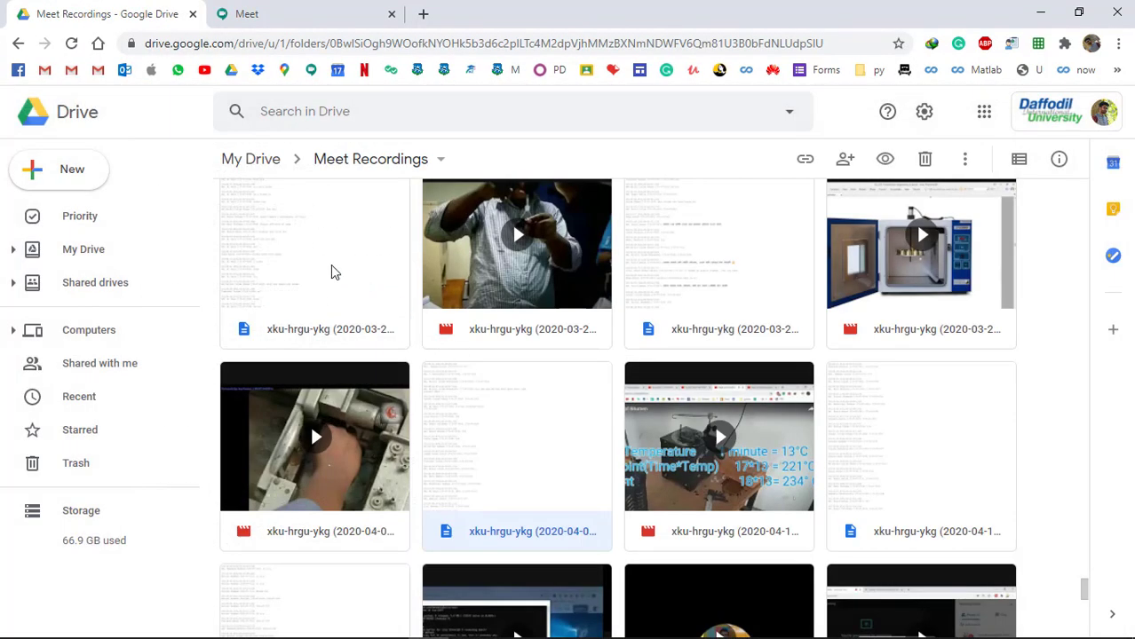
{"action": "double_click", "coordinate": [715, 270]}
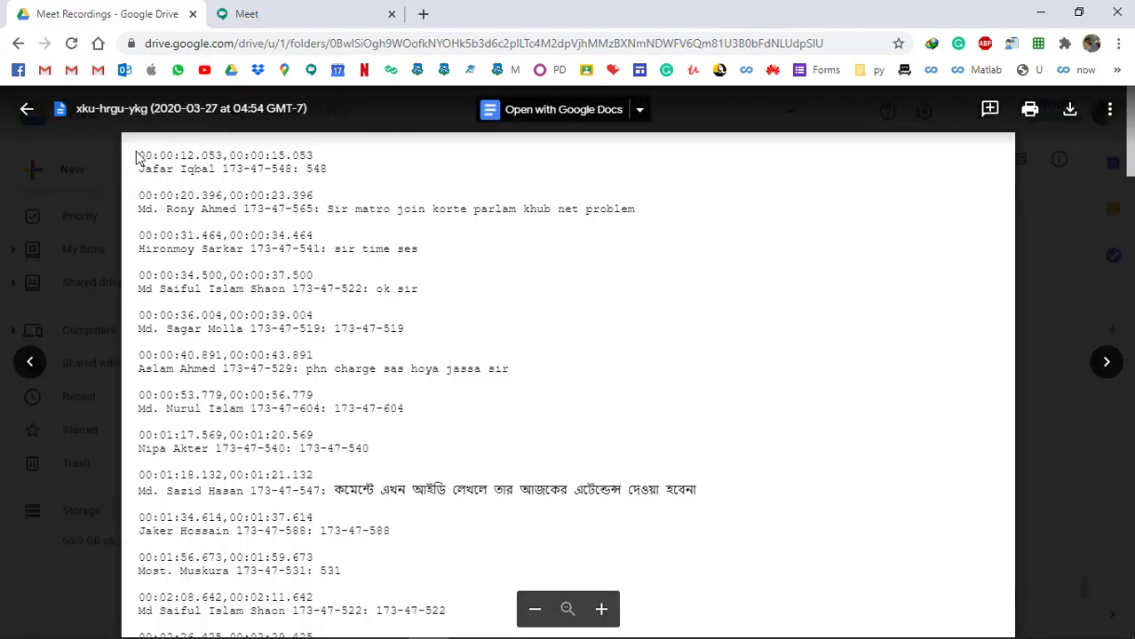
- Select the full transcript text, then reopen attendance.txt from the Attendance folder
{"action": "left_click_drag", "start_coordinate": [137, 157], "coordinate": [446, 558]}
{"action": "scroll", "coordinate": [190, 223], "scroll_direction": "down", "scroll_amount": 15}
{"action": "scroll", "coordinate": [235, 236], "scroll_direction": "down", "scroll_amount": 15}
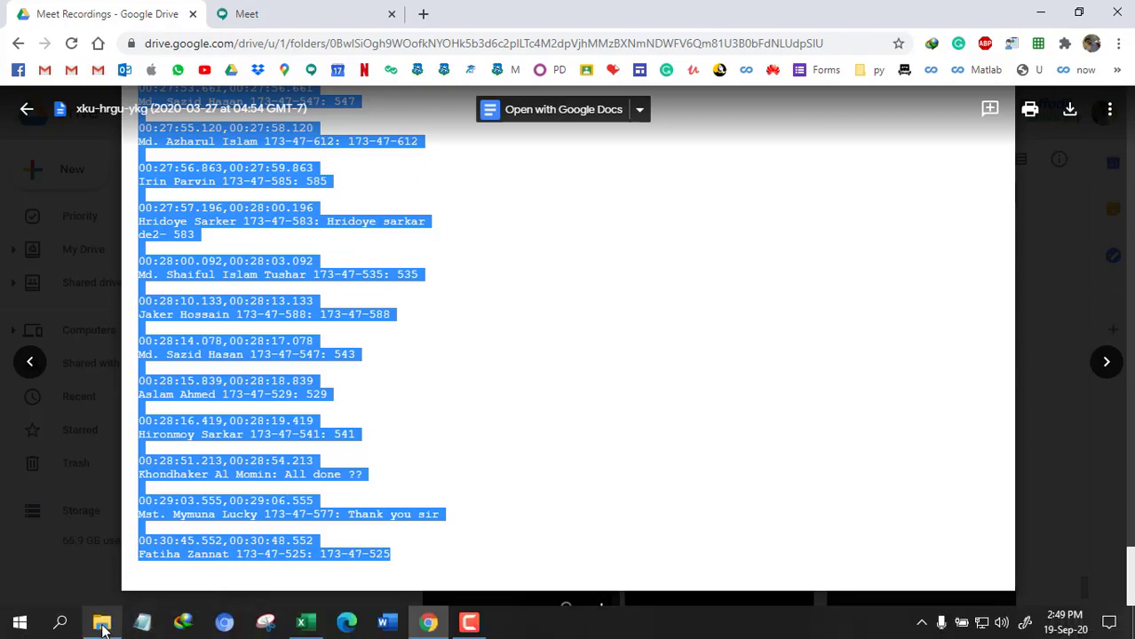
{"action": "left_click", "coordinate": [101, 623]}
{"action": "double_click", "coordinate": [270, 112]}
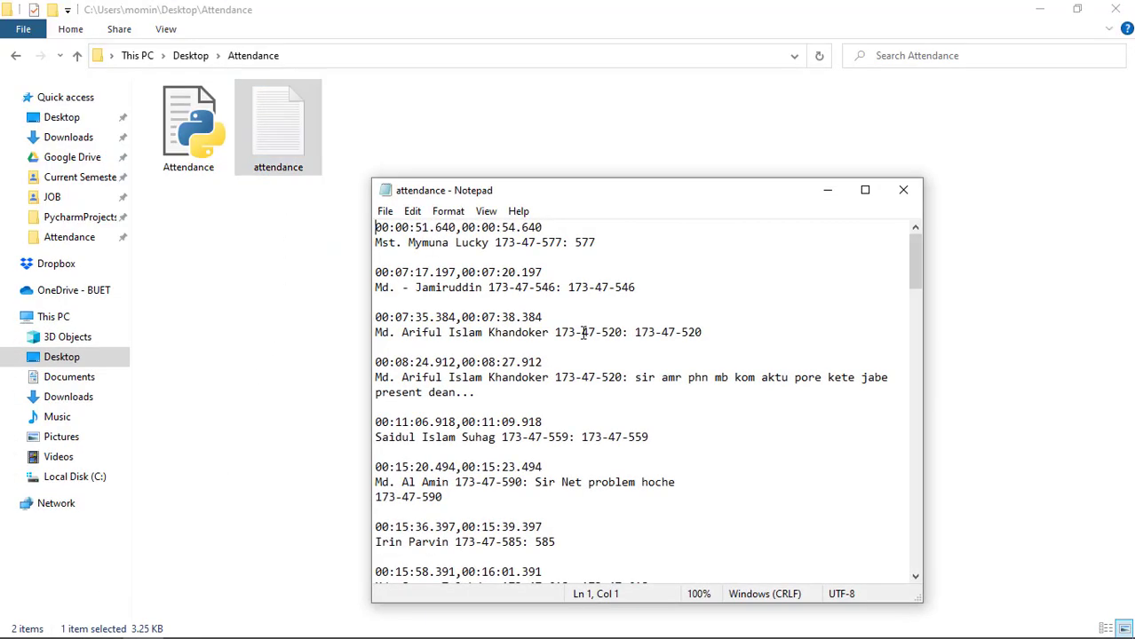
- Replace the attendance file's text with the new transcript, save, and close Notepad
{"action": "key", "text": "ctrl+a"}
{"action": "key", "text": "BackSpace"}
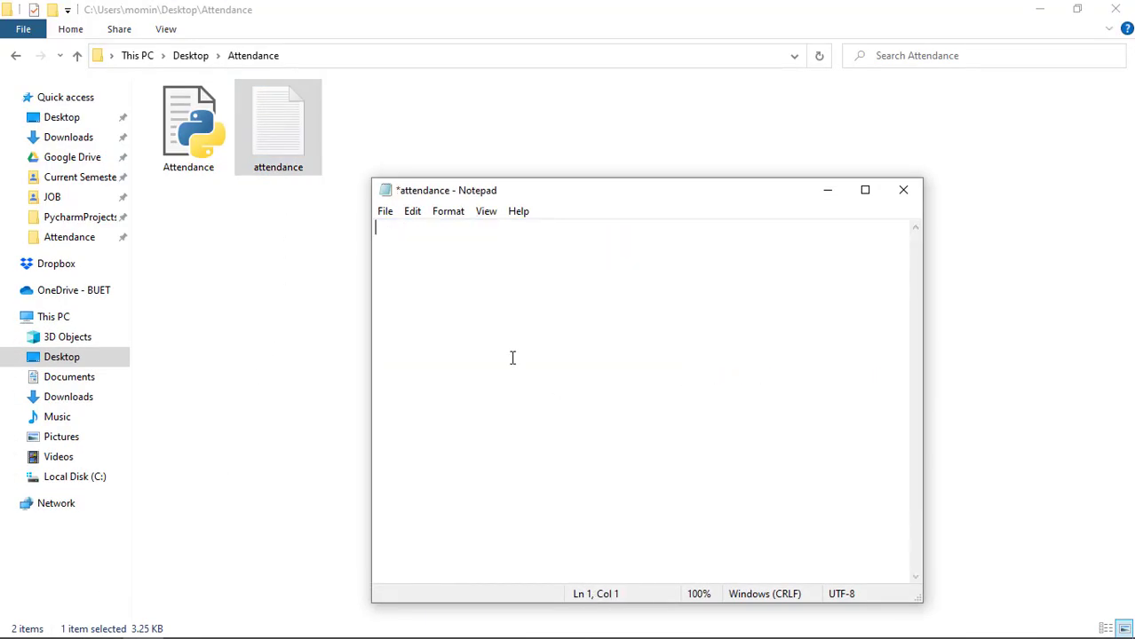
{"action": "key", "text": "ctrl+v"}
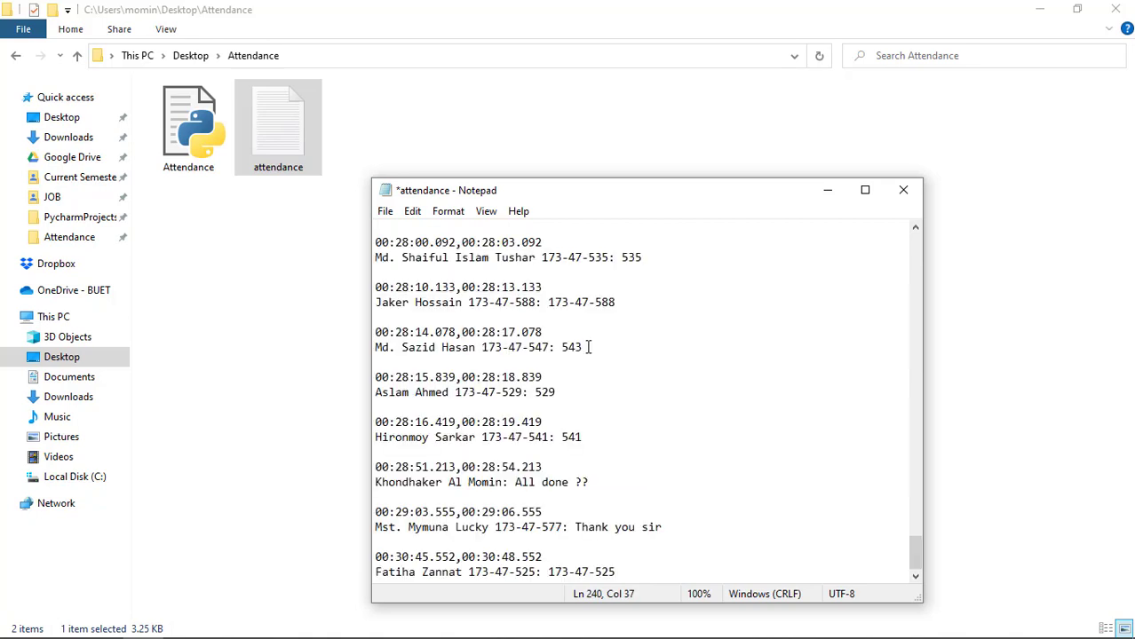
{"action": "key", "text": "ctrl+s"}
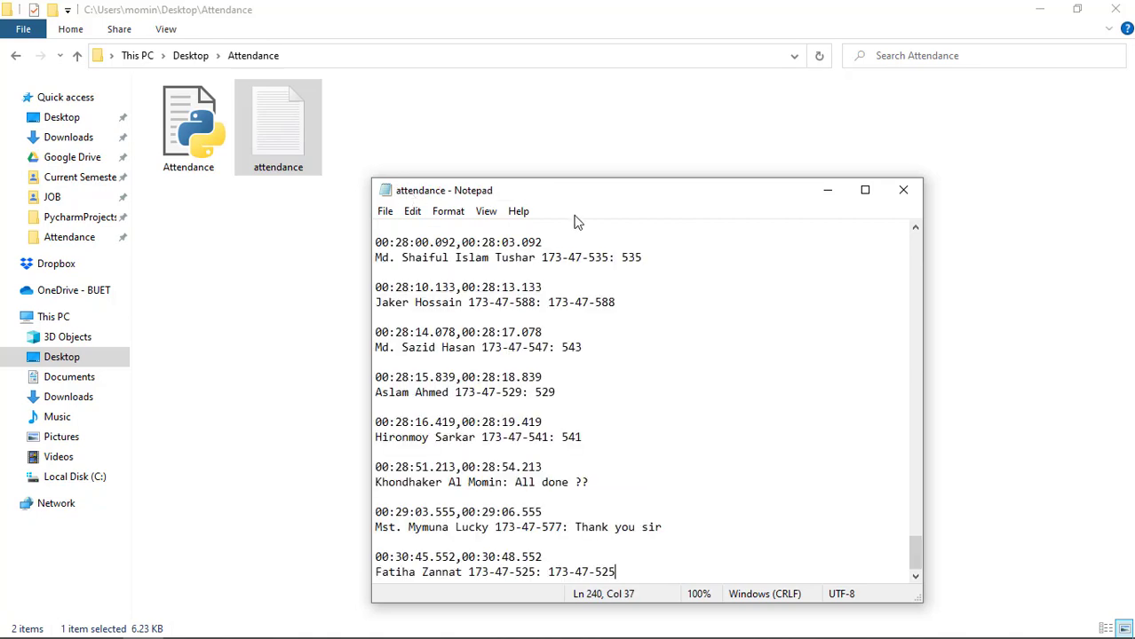
{"action": "left_click", "coordinate": [904, 190]}
- Rerun Attendance.py, review the new sorted list ending Total=39, close it, and refresh
{"action": "left_click", "coordinate": [421, 238]}
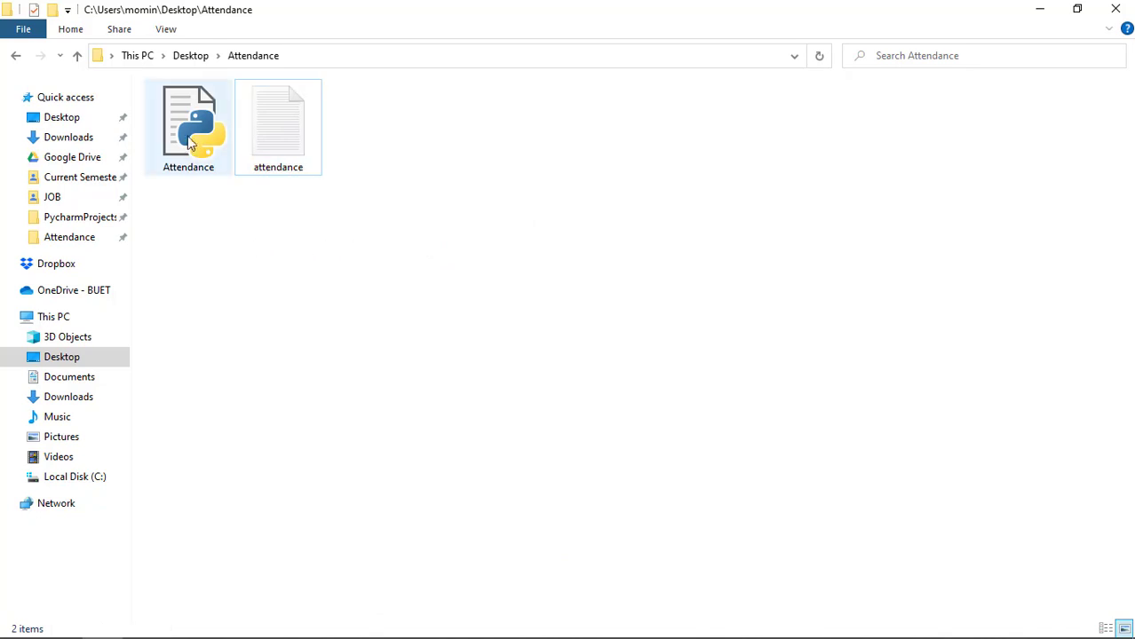
{"action": "double_click", "coordinate": [188, 125]}
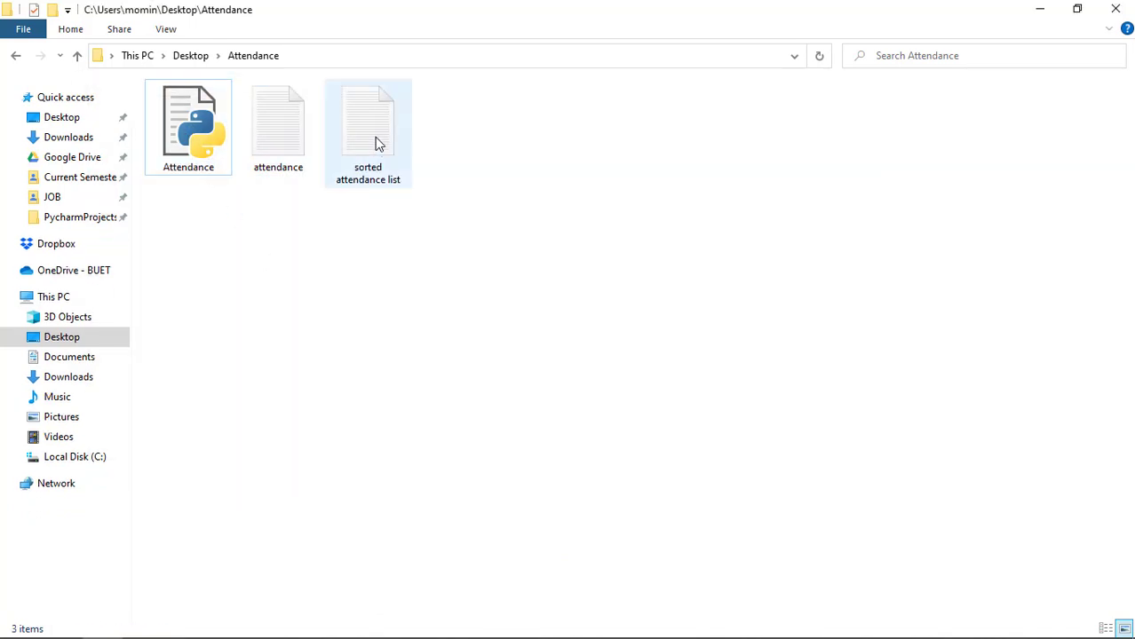
{"action": "double_click", "coordinate": [377, 140]}
{"action": "scroll", "coordinate": [487, 312], "scroll_direction": "down", "scroll_amount": 5}
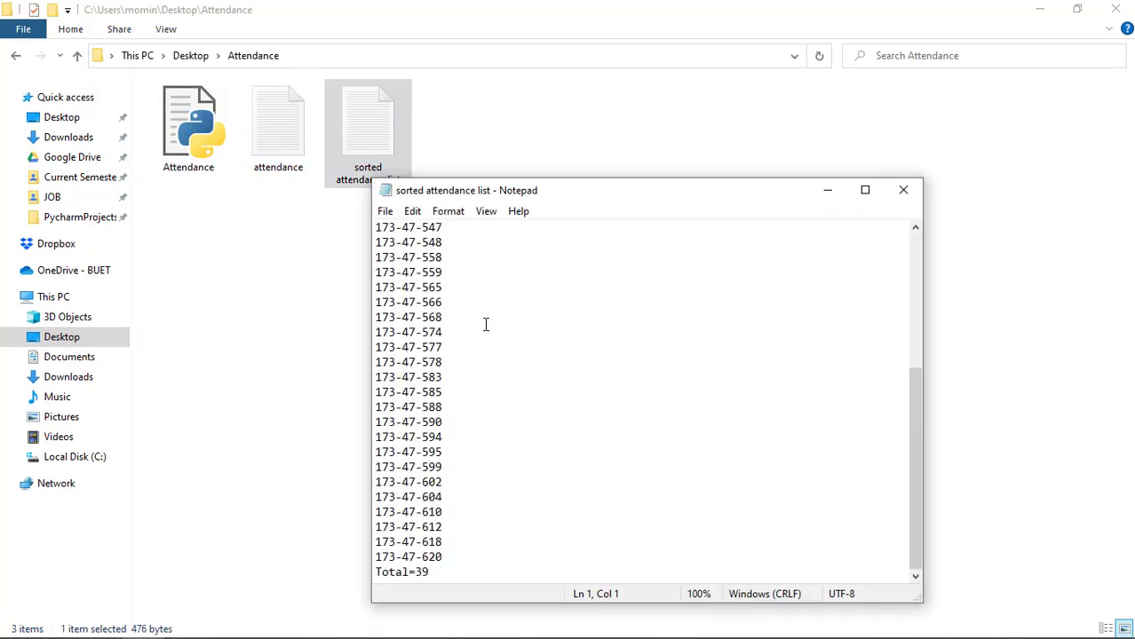
{"action": "scroll", "coordinate": [473, 433], "scroll_direction": "up", "scroll_amount": 6}
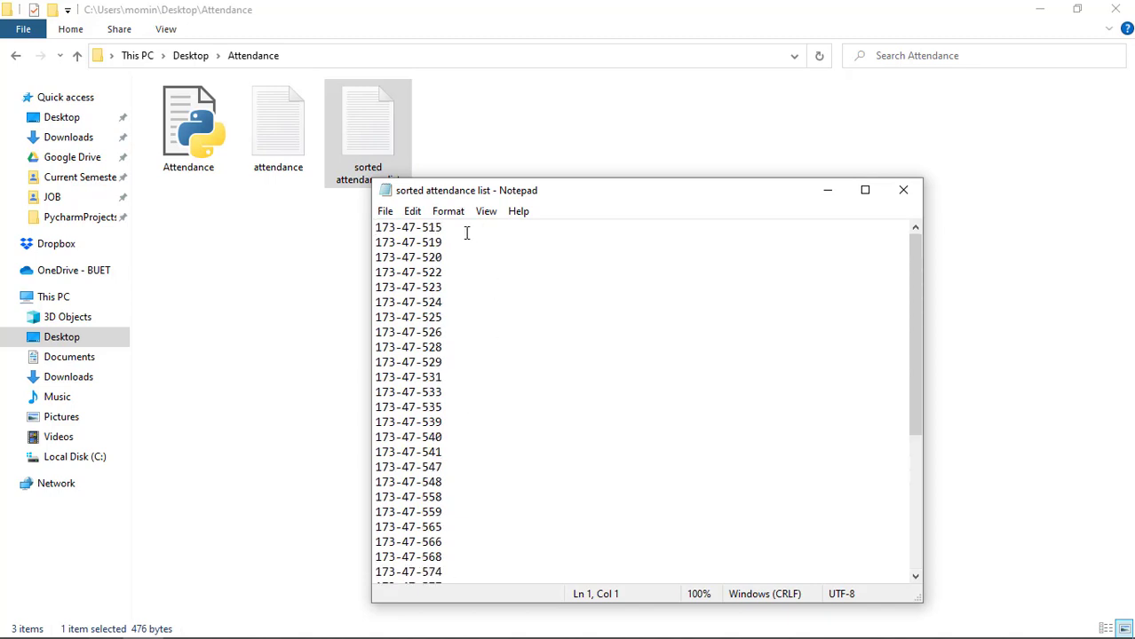
{"action": "scroll", "coordinate": [664, 376], "scroll_direction": "down", "scroll_amount": 5}
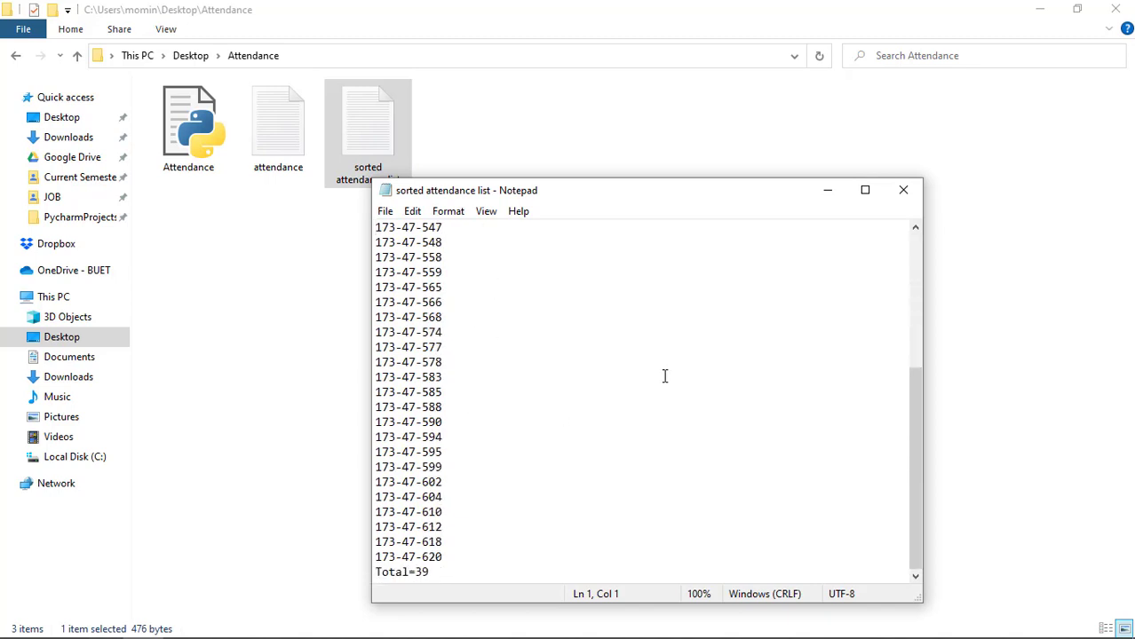
{"action": "left_click", "coordinate": [903, 190]}
{"action": "right_click", "coordinate": [535, 142]}
{"action": "left_click", "coordinate": [576, 208]}
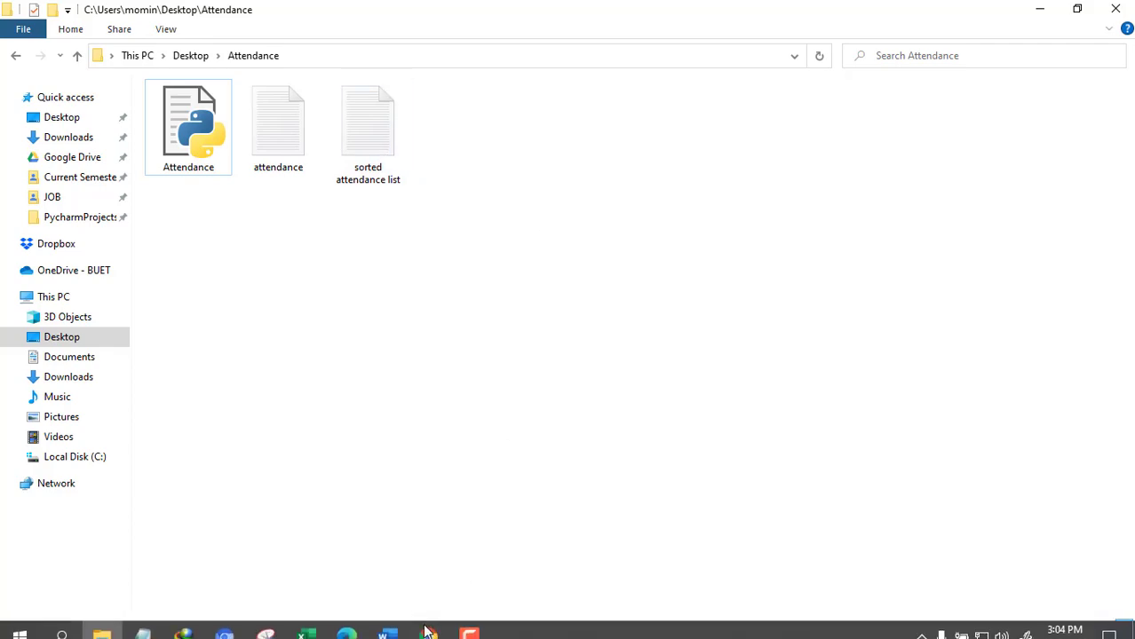
- In Google Drive, close the preview and open the 2020-04-05 rko-rtpp-grb transcript
{"action": "left_click", "coordinate": [427, 627]}
{"action": "left_click", "coordinate": [1062, 517]}
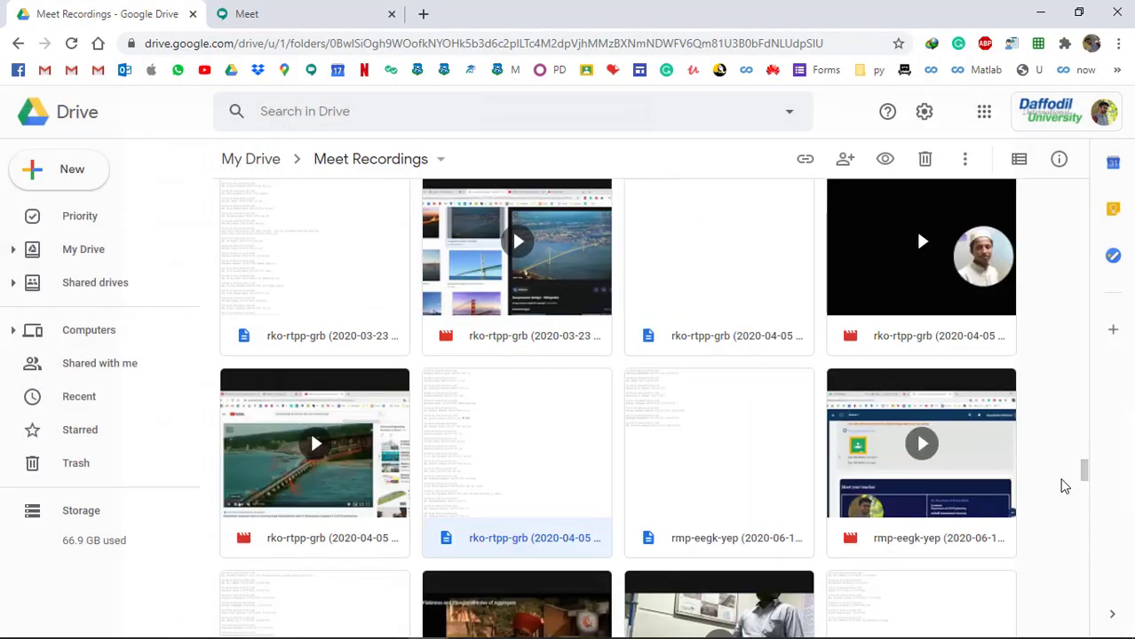
{"action": "scroll", "coordinate": [1053, 475], "scroll_direction": "down", "scroll_amount": 1}
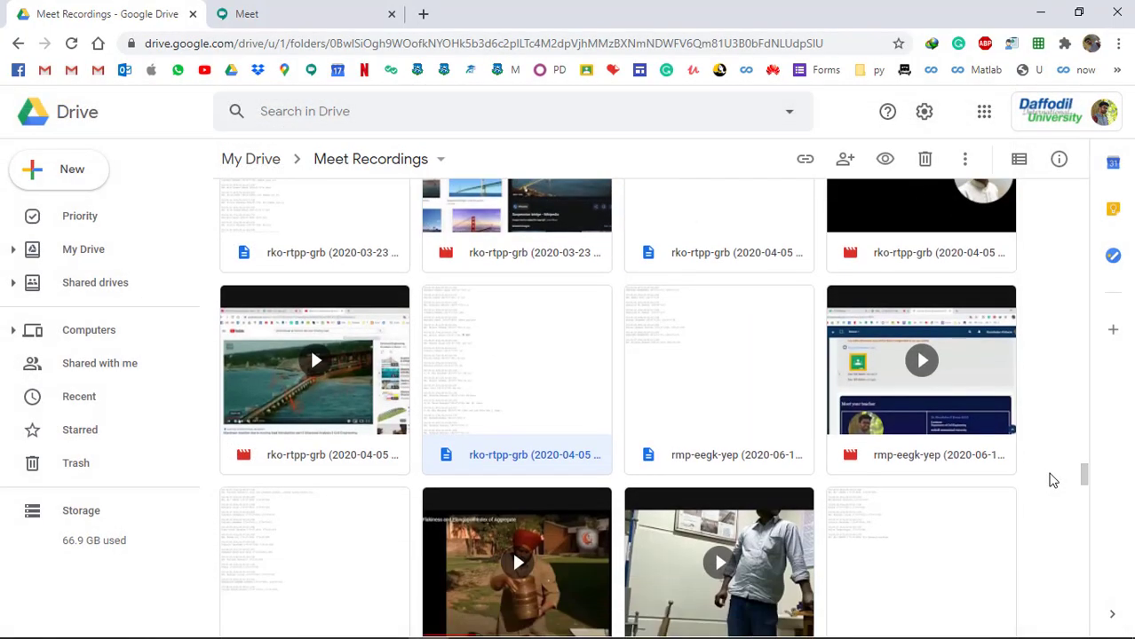
{"action": "double_click", "coordinate": [521, 354]}
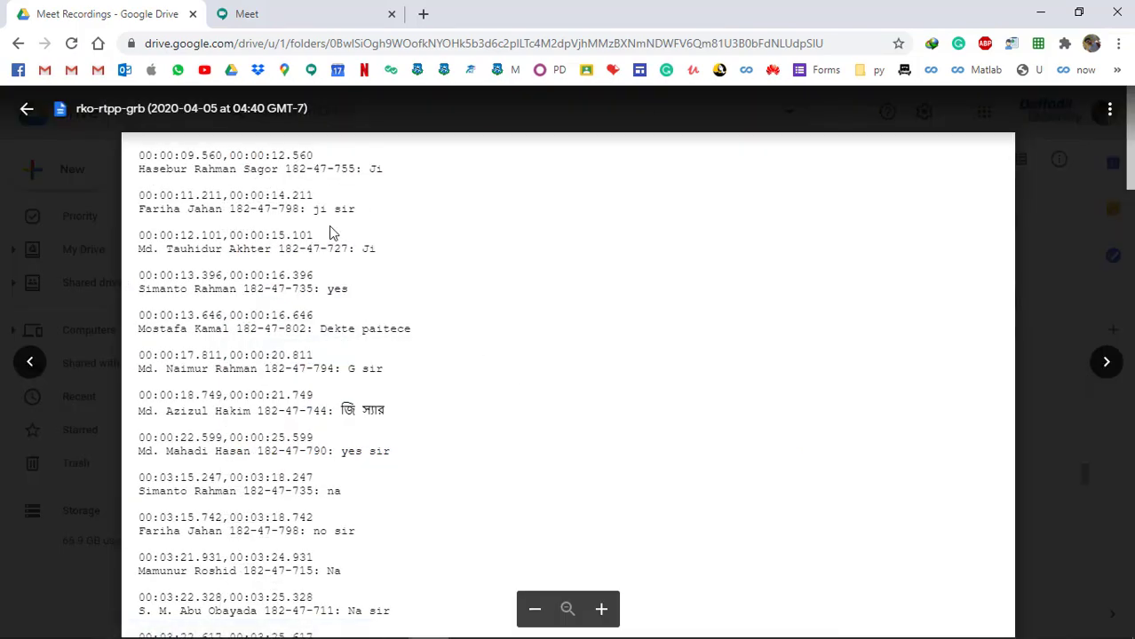
- Select the full transcript text and return to the Attendance folder
{"action": "scroll", "coordinate": [328, 232], "scroll_direction": "down", "scroll_amount": 20}
{"action": "scroll", "coordinate": [386, 327], "scroll_direction": "up", "scroll_amount": 20}
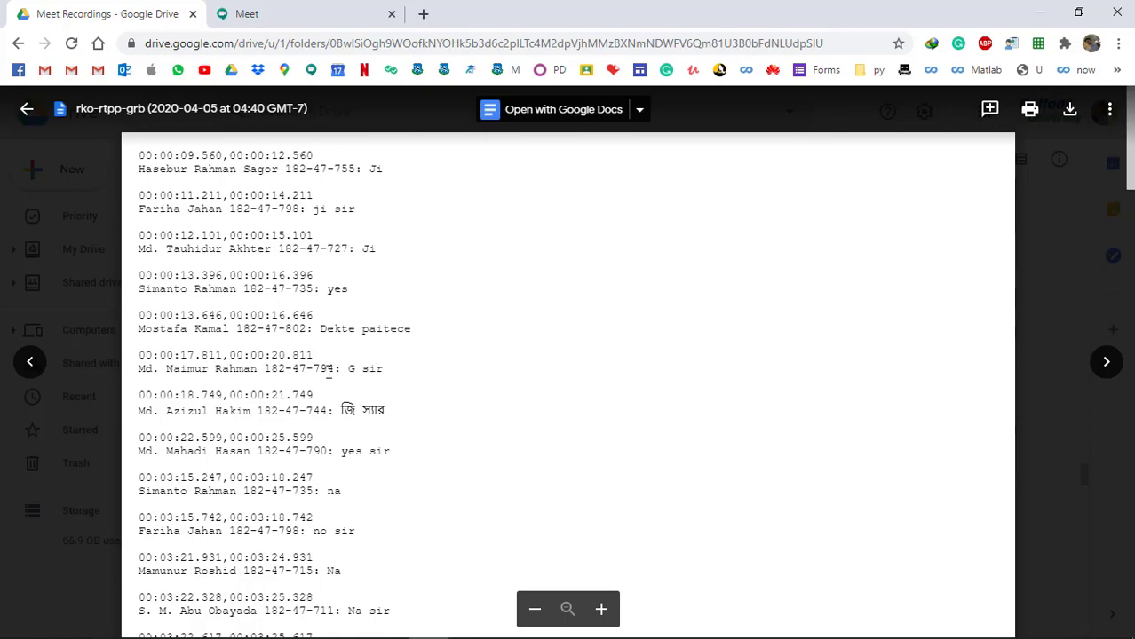
{"action": "left_click_drag", "start_coordinate": [139, 156], "coordinate": [373, 557]}
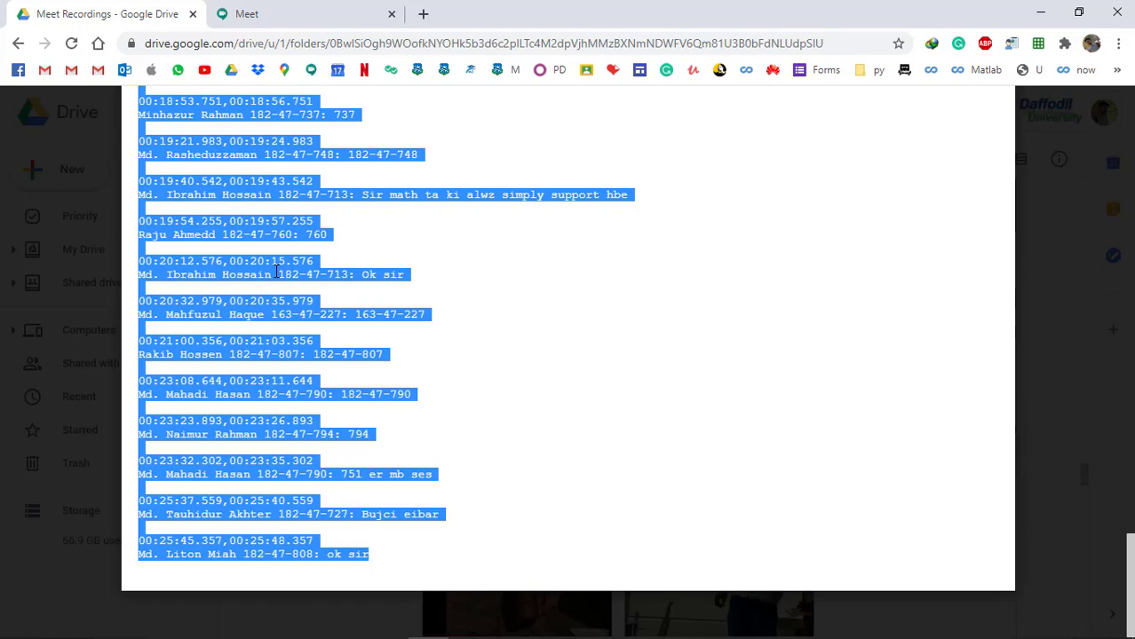
{"action": "left_click", "coordinate": [101, 624]}
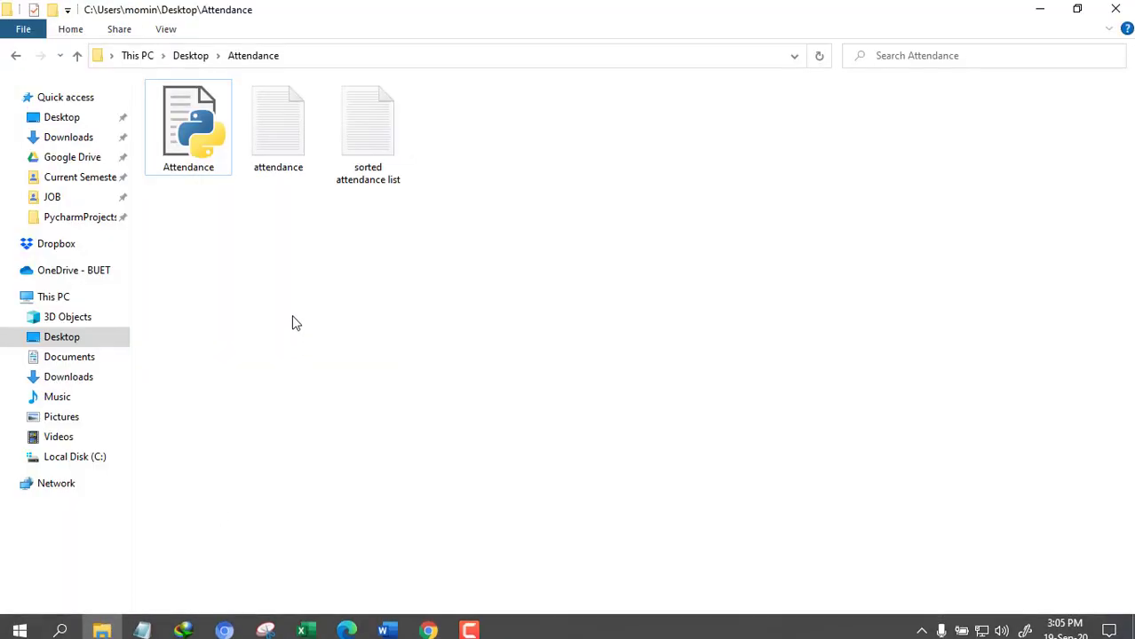
- Look over the existing sorted attendance list and close it
{"action": "left_click", "coordinate": [375, 160]}
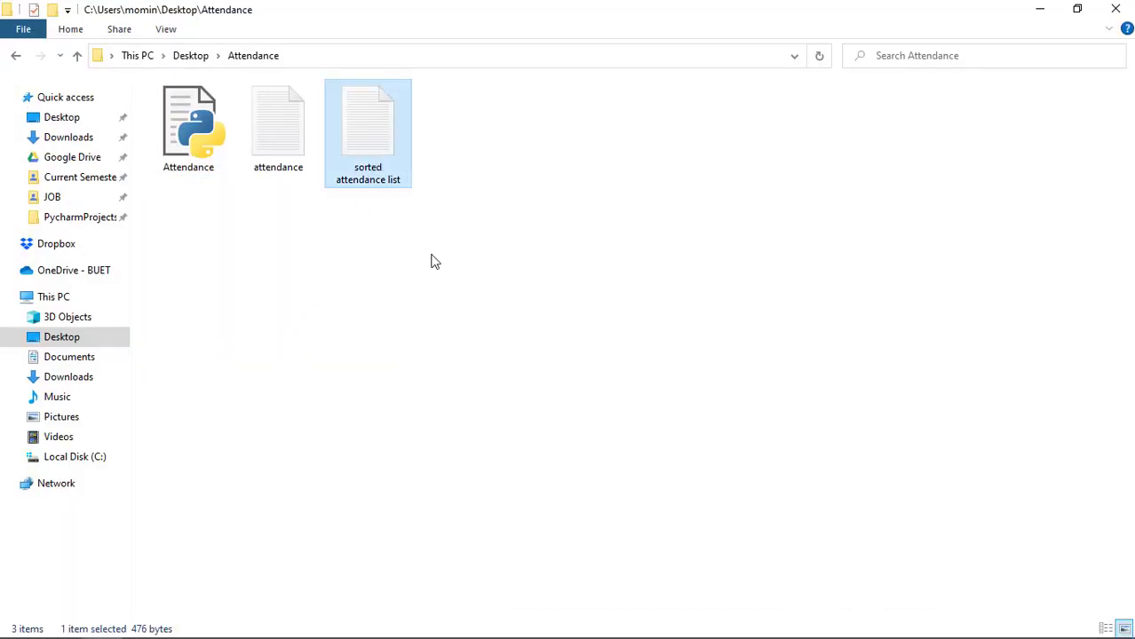
{"action": "double_click", "coordinate": [383, 105]}
{"action": "scroll", "coordinate": [475, 454], "scroll_direction": "down", "scroll_amount": 5}
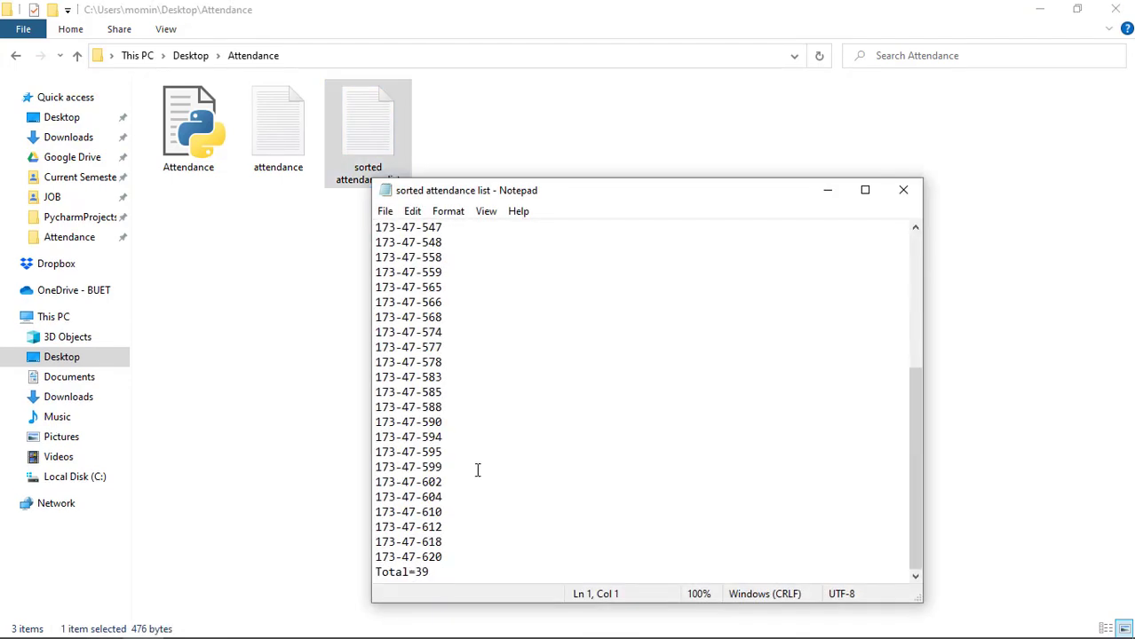
{"action": "left_click", "coordinate": [903, 190]}
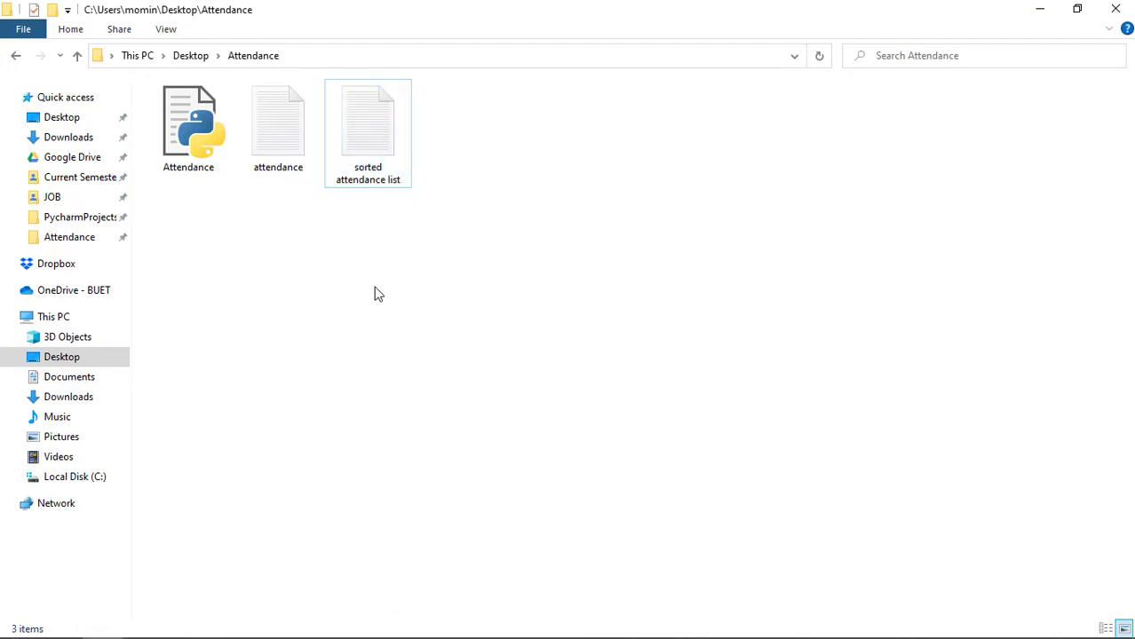
- Replace the attendance file's text with the 2020-04-05 transcript, save it, and close Notepad
{"action": "double_click", "coordinate": [278, 142]}
{"action": "key", "text": "ctrl+a"}
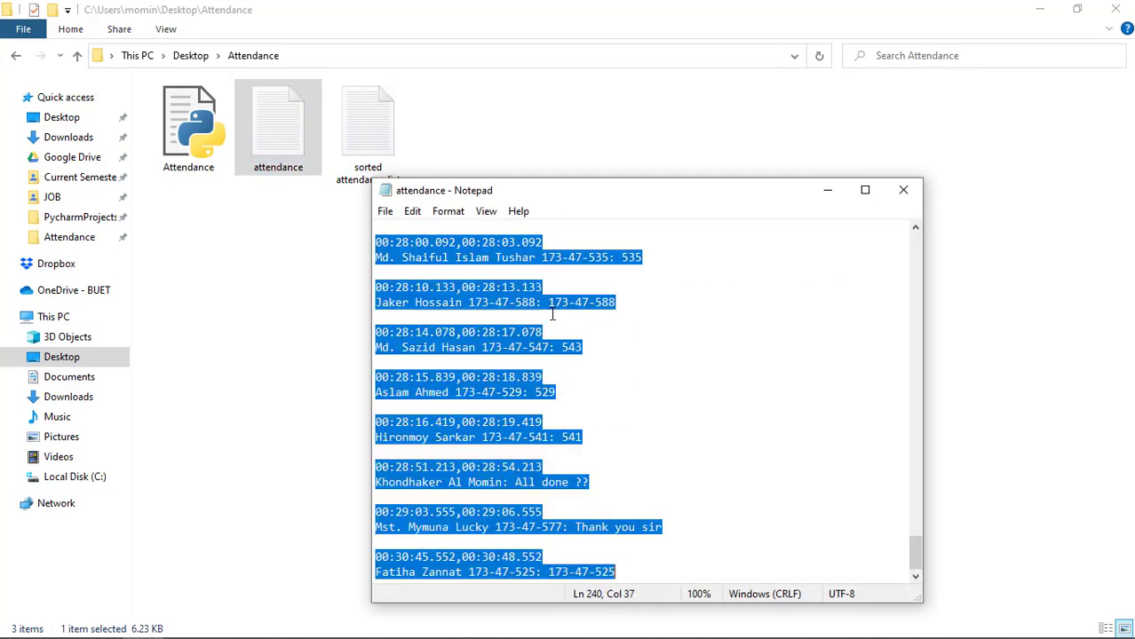
{"action": "key", "text": "BackSpace"}
{"action": "key", "text": "ctrl+v"}
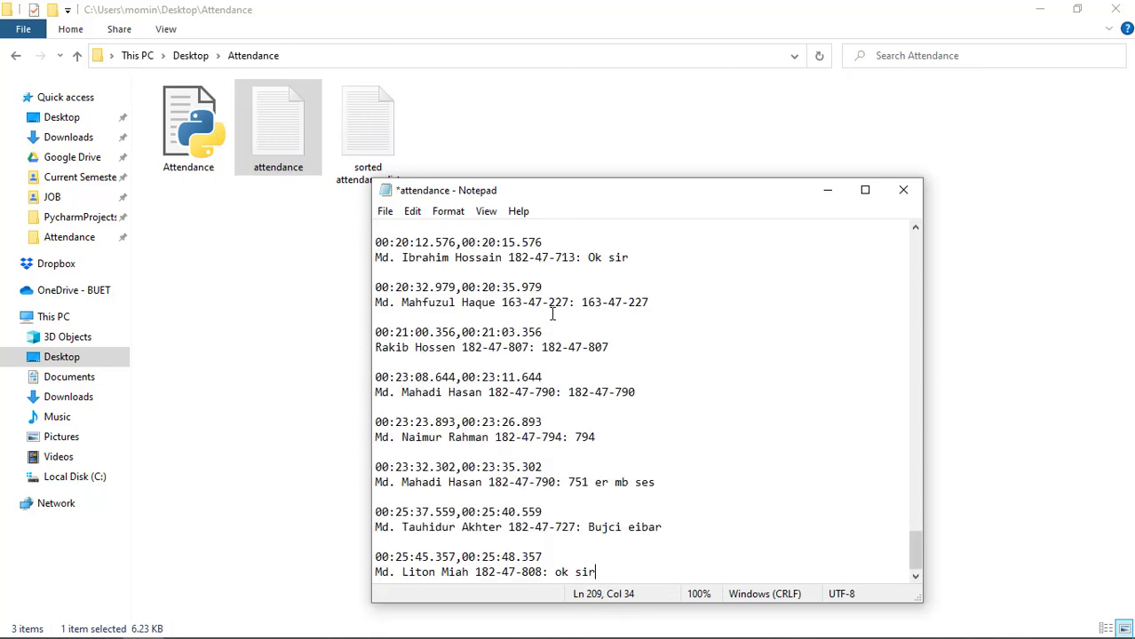
{"action": "key", "text": "Page_Up"}
{"action": "key", "text": "Page_Up"}
{"action": "key", "text": "Page_Up"}
{"action": "key", "text": "ctrl+s"}
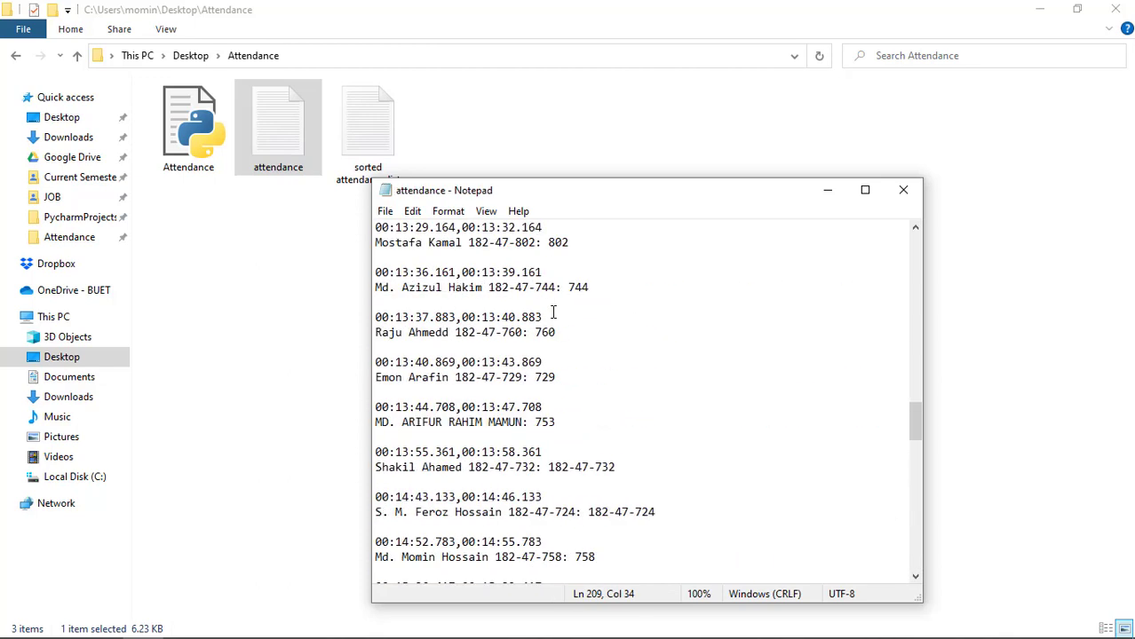
{"action": "left_click", "coordinate": [903, 190]}
{"action": "left_click", "coordinate": [190, 121]}
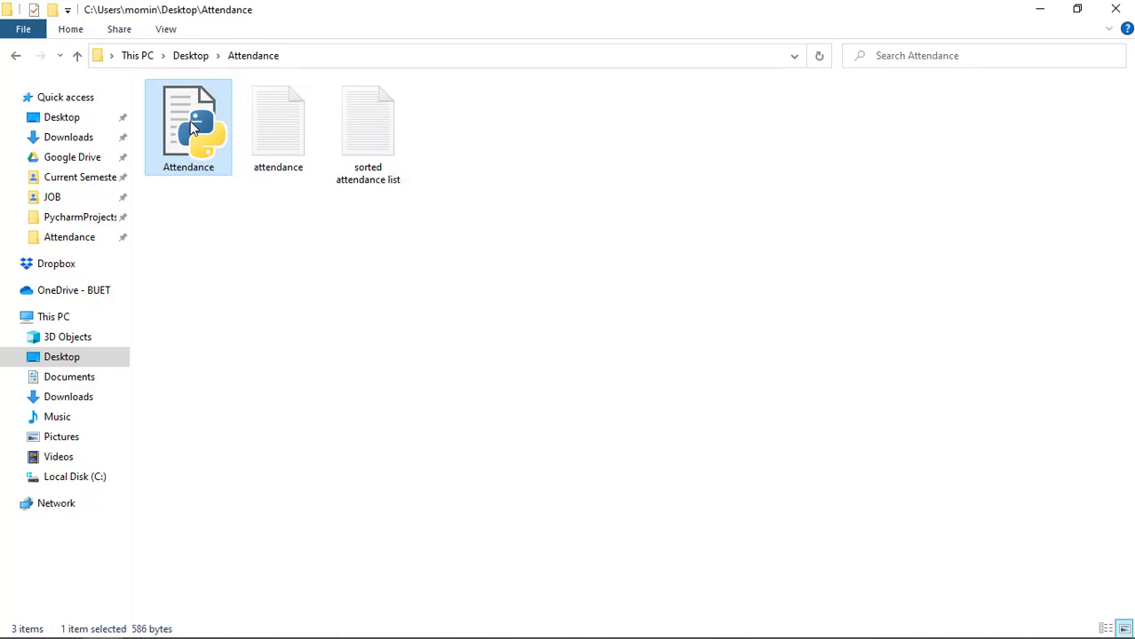
- Open the regenerated sorted attendance list and maximize it
{"action": "left_click", "coordinate": [327, 262]}
{"action": "double_click", "coordinate": [389, 157]}
{"action": "scroll", "coordinate": [544, 342], "scroll_direction": "down", "scroll_amount": 6}
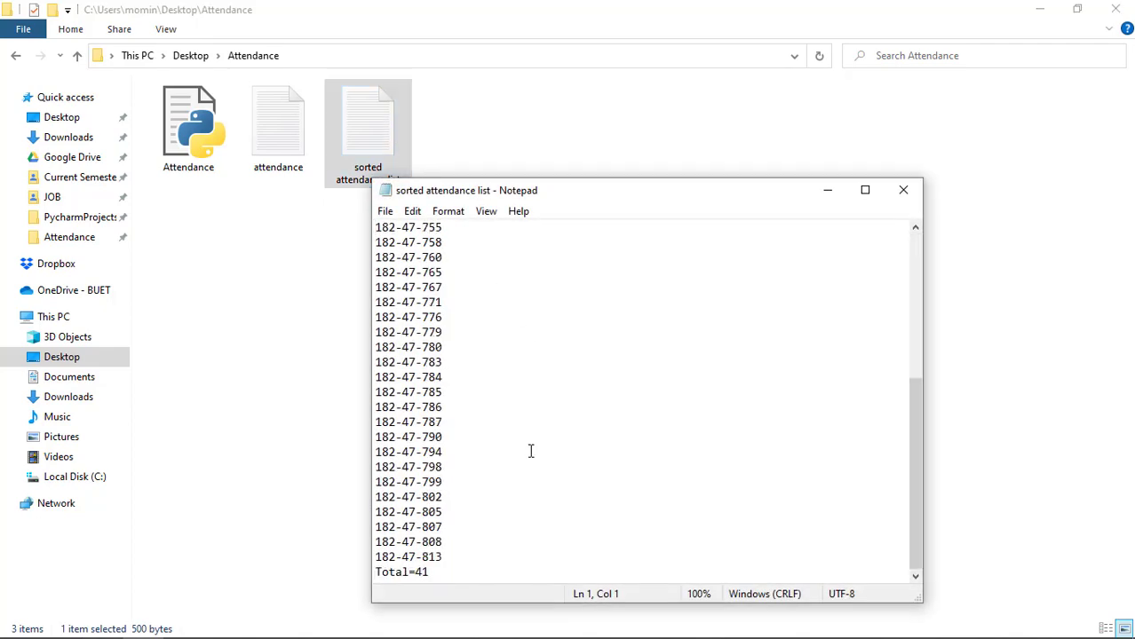
{"action": "scroll", "coordinate": [538, 481], "scroll_direction": "up", "scroll_amount": 6}
{"action": "left_click", "coordinate": [852, 195]}
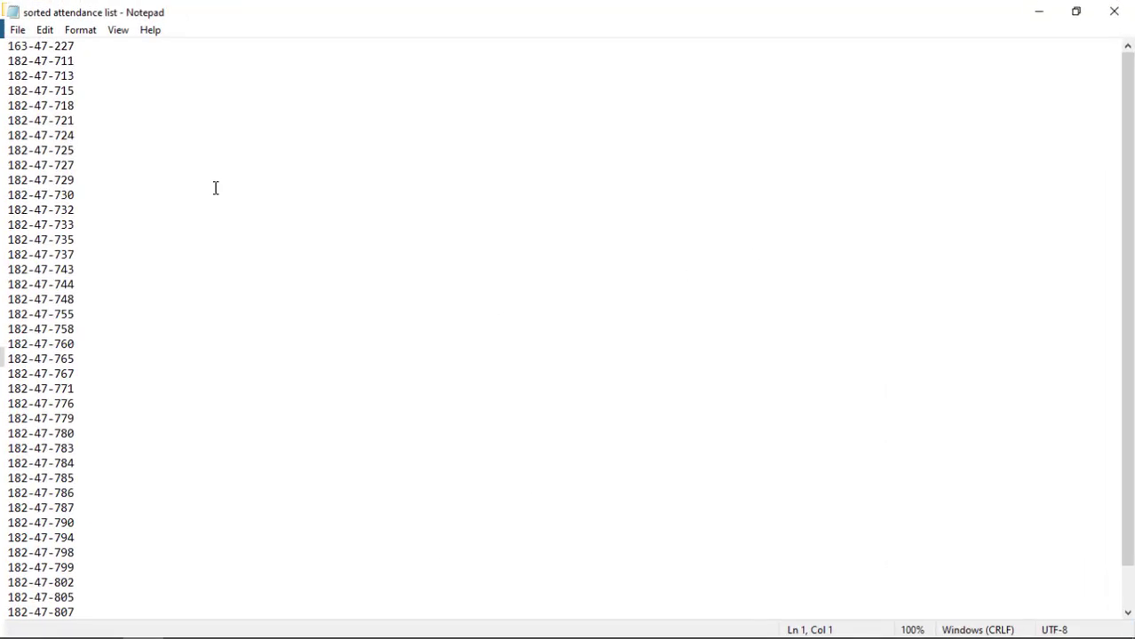
- Review the 41 roll numbers ending Total=41, then close the list and refresh the folder
{"action": "left_click_drag", "start_coordinate": [31, 43], "coordinate": [3, 44]}
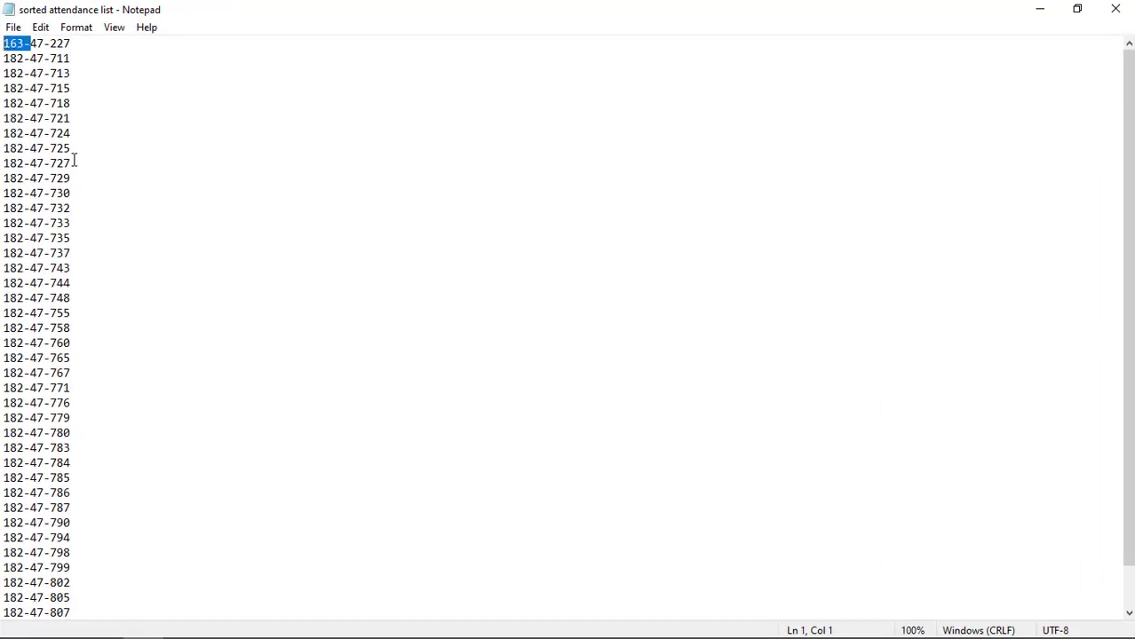
{"action": "scroll", "coordinate": [69, 151], "scroll_direction": "down", "scroll_amount": 1}
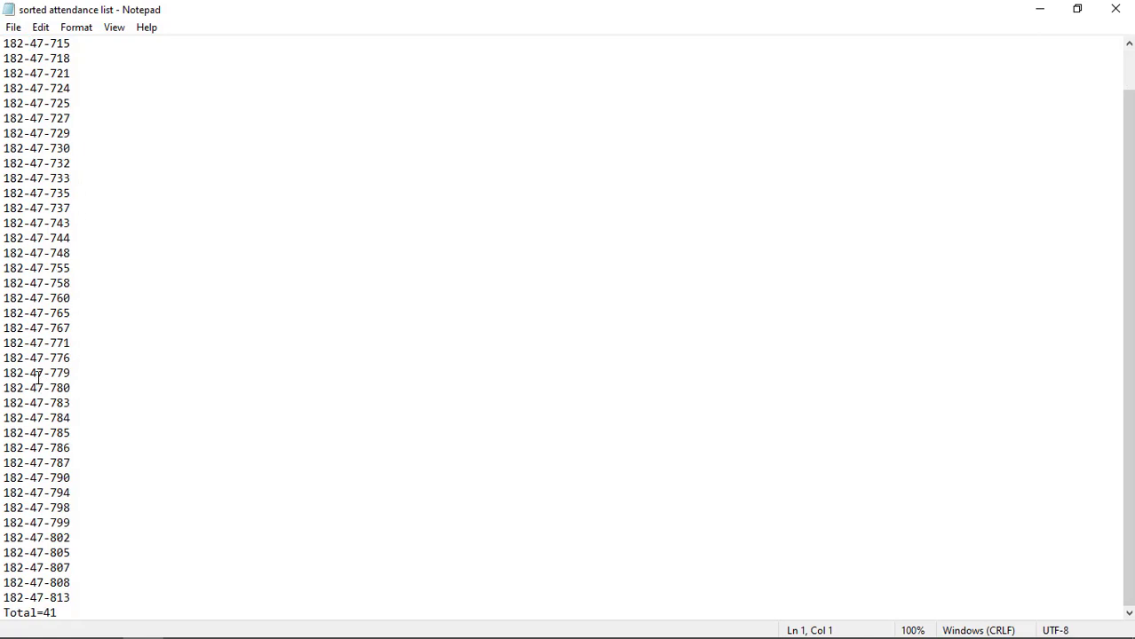
{"action": "scroll", "coordinate": [79, 425], "scroll_direction": "up", "scroll_amount": 1}
{"action": "left_click", "coordinate": [100, 131]}
{"action": "scroll", "coordinate": [141, 283], "scroll_direction": "down", "scroll_amount": 1}
{"action": "scroll", "coordinate": [253, 295], "scroll_direction": "up", "scroll_amount": 1}
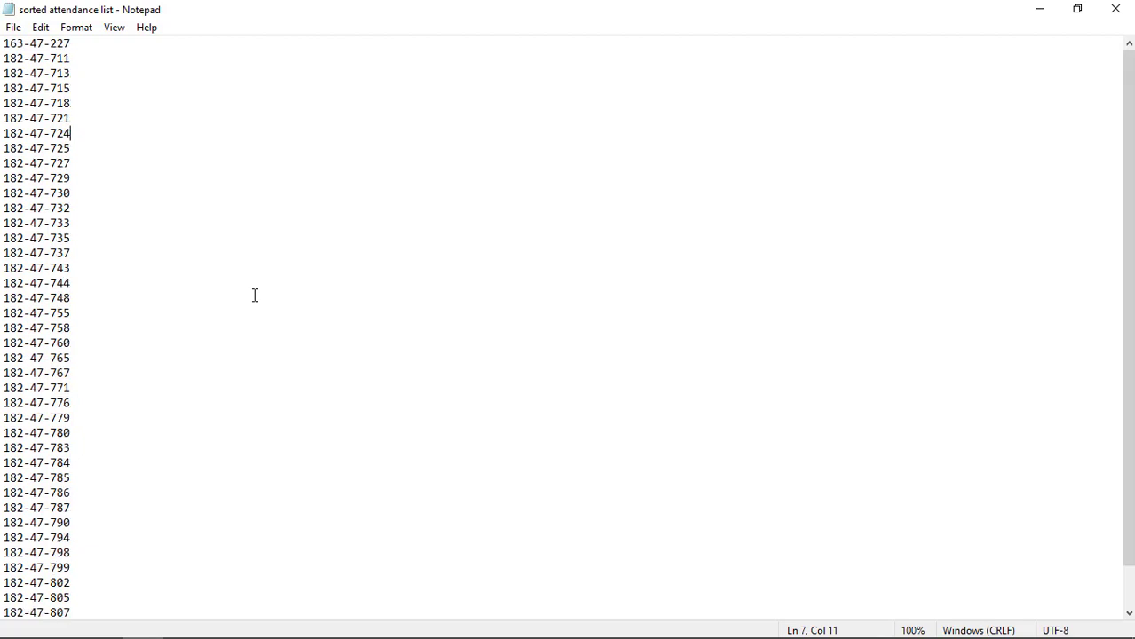
{"action": "left_click", "coordinate": [1115, 9]}
{"action": "right_click", "coordinate": [537, 153]}
{"action": "left_click", "coordinate": [577, 214]}
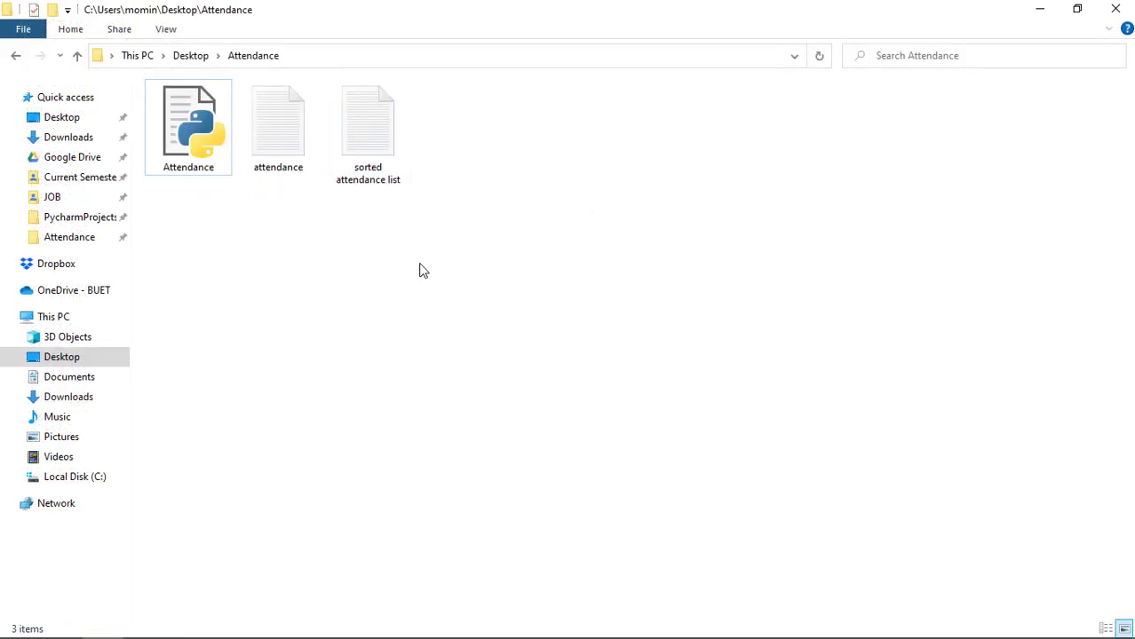
- Delete 'sorted attendance list', select the remaining script and attendance.txt, and refresh the folder
{"action": "left_click", "coordinate": [378, 154]}
{"action": "key", "text": "Delete"}
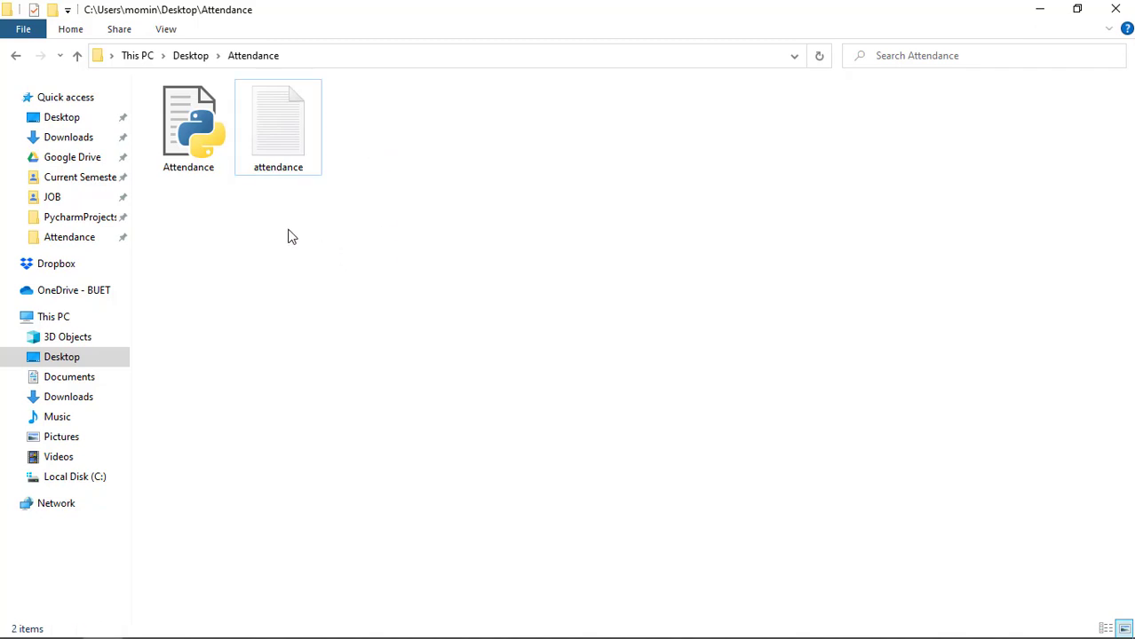
{"action": "left_click", "coordinate": [177, 163]}
{"action": "left_click", "coordinate": [290, 148]}
{"action": "left_click_drag", "start_coordinate": [318, 238], "coordinate": [220, 153]}
{"action": "right_click", "coordinate": [365, 190]}
{"action": "left_click", "coordinate": [411, 256]}
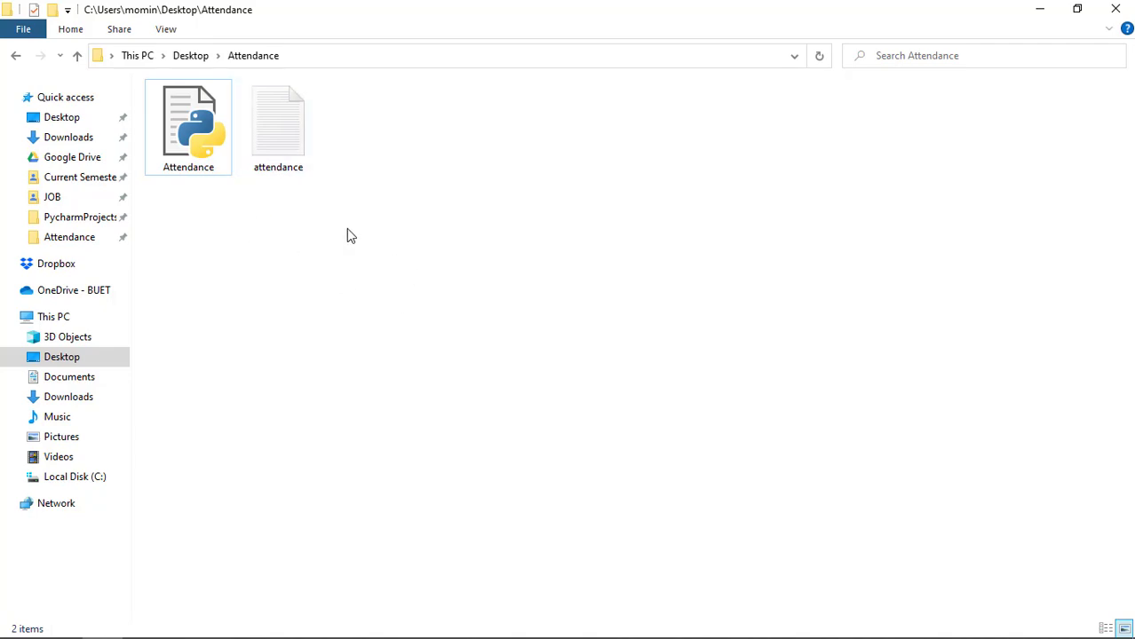
- Search Google for 'python' in a new Chrome tab
{"action": "mouse_move", "coordinate": [429, 627]}
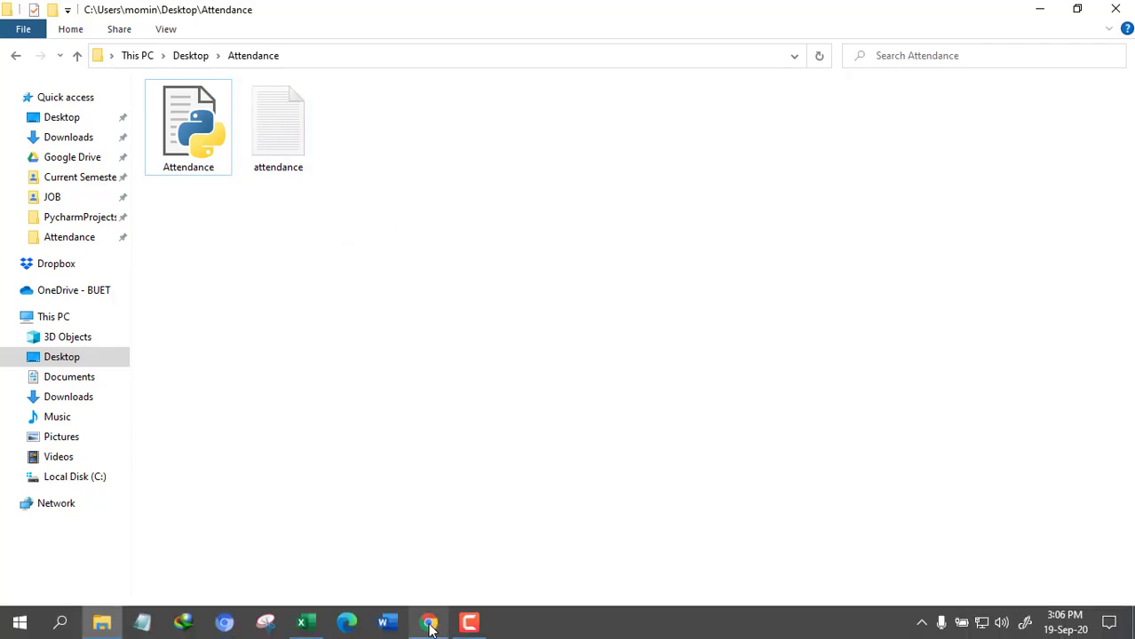
{"action": "left_click", "coordinate": [431, 546]}
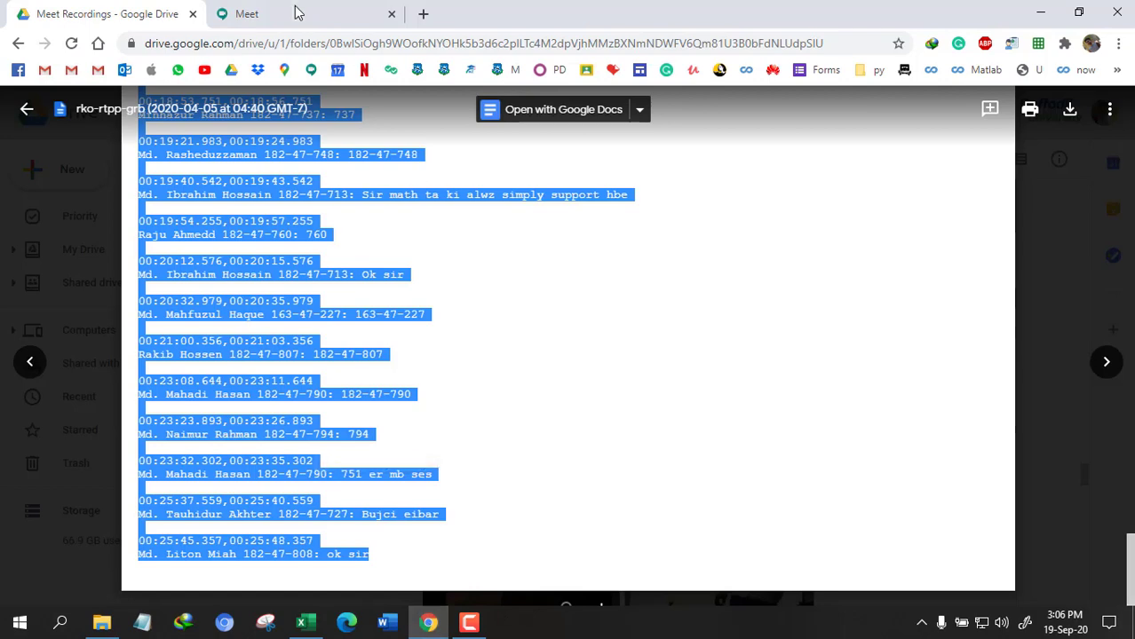
{"action": "left_click", "coordinate": [422, 14]}
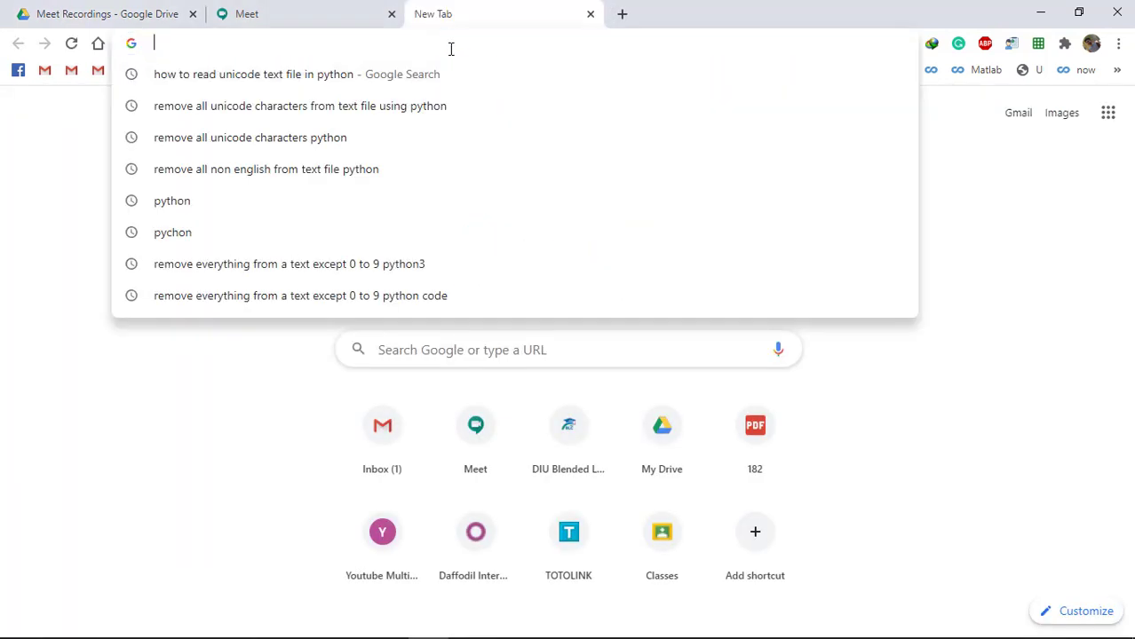
{"action": "type", "text": "python"}
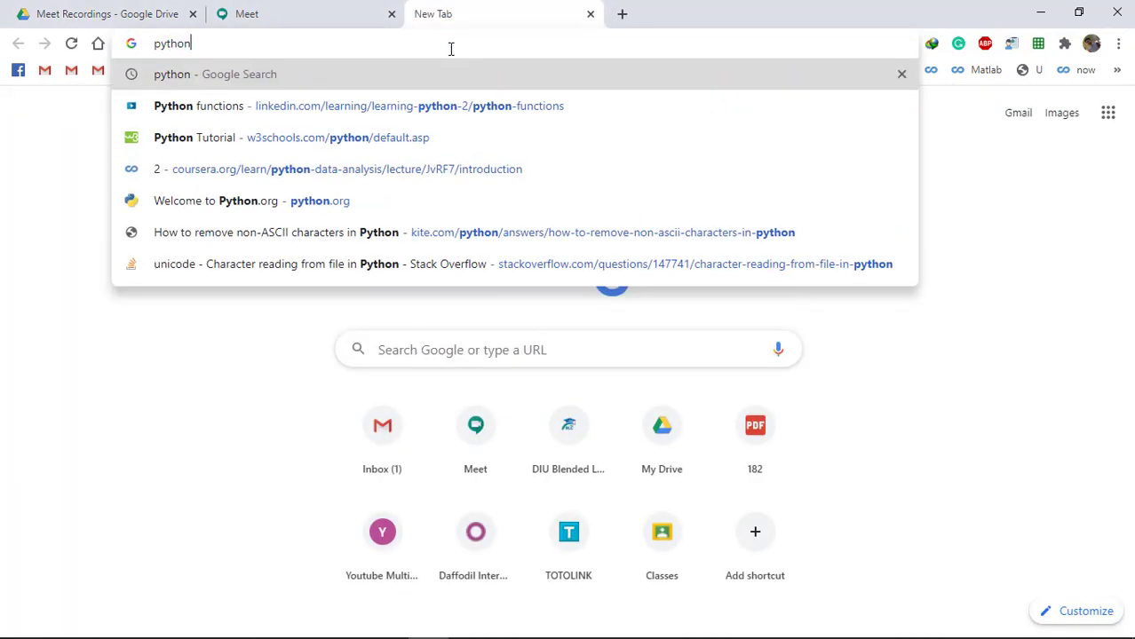
{"action": "key", "text": "Return"}
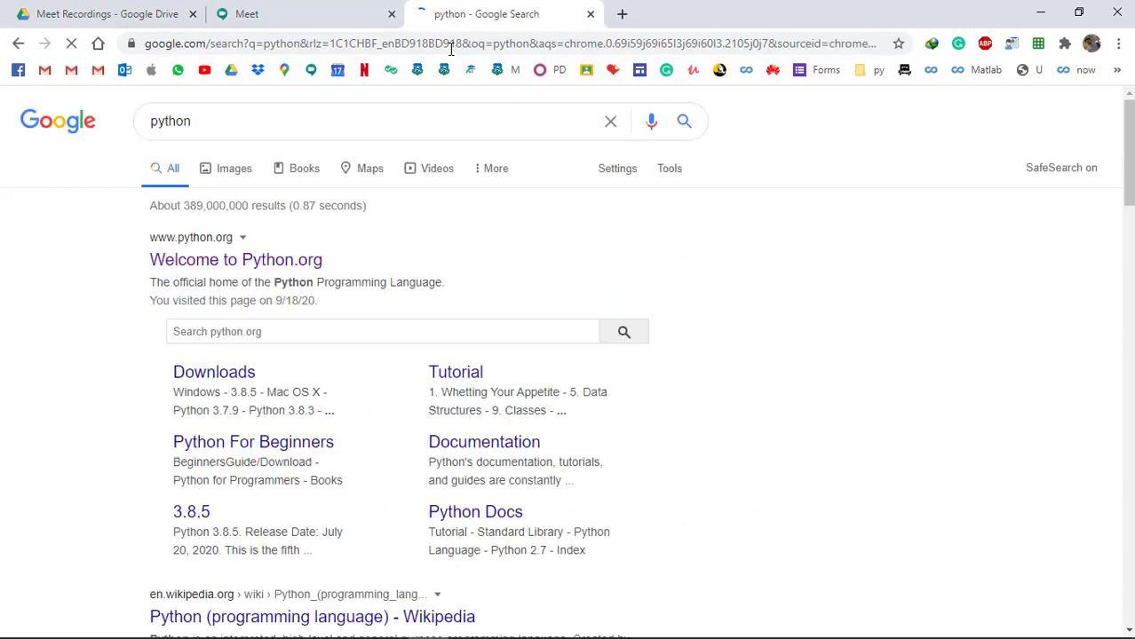
- From python.org's Downloads menu, download the Python 3.8.5 installer for Windows
{"action": "left_click", "coordinate": [293, 297]}
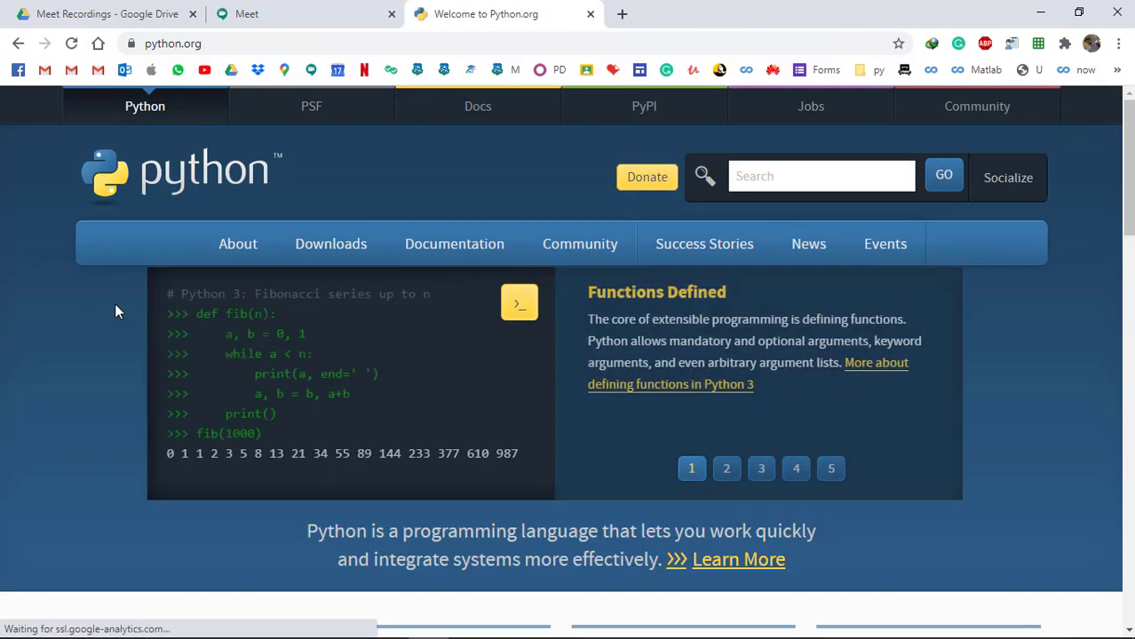
{"action": "mouse_move", "coordinate": [324, 256]}
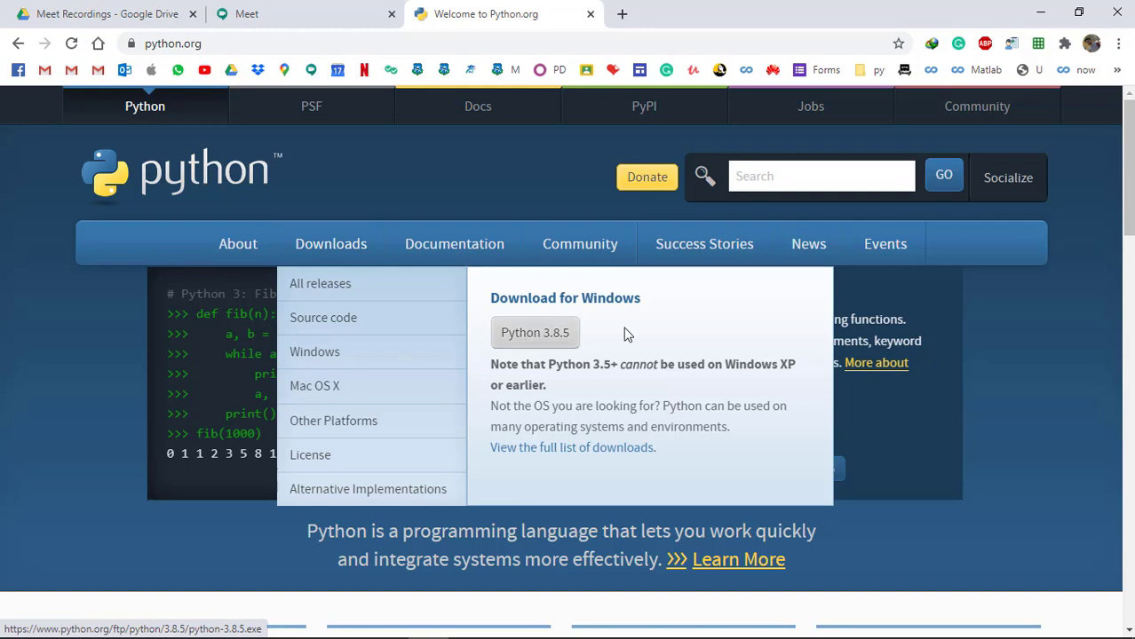
{"action": "left_click", "coordinate": [530, 337]}
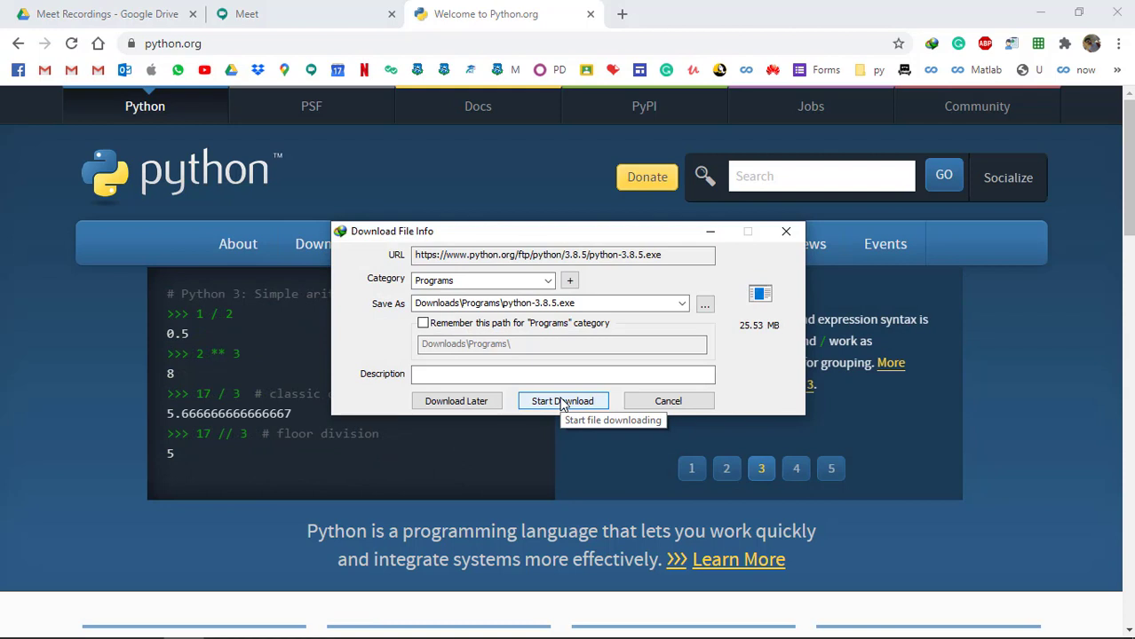
{"action": "mouse_move", "coordinate": [113, 632]}
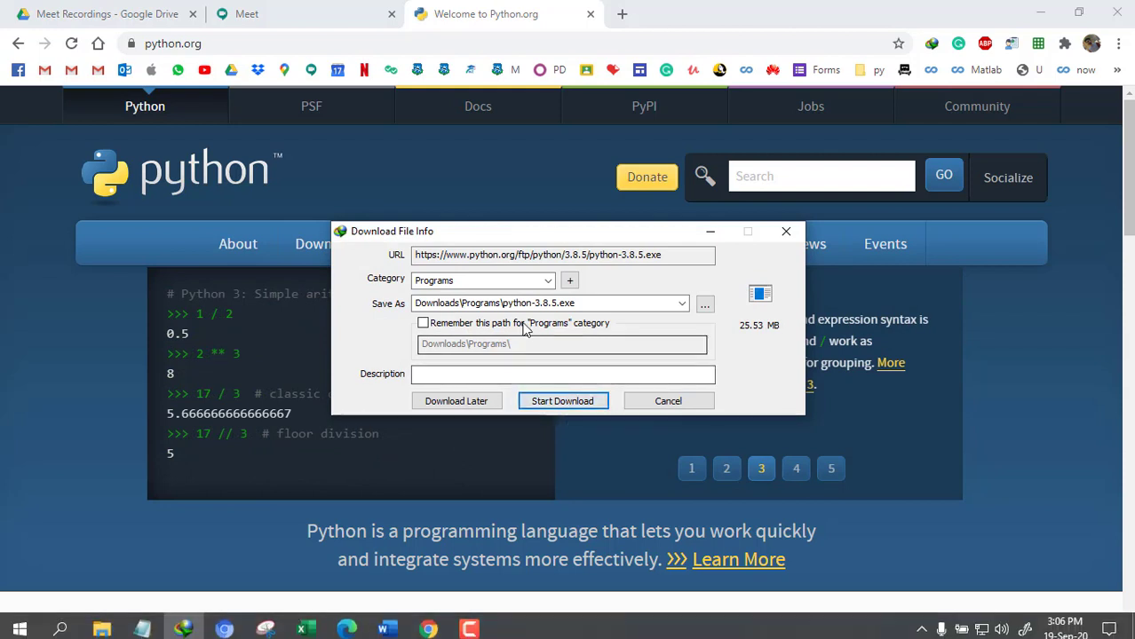
- Back in the Attendance folder, delete the reappeared sorted attendance list and refresh
{"action": "left_click", "coordinate": [102, 624]}
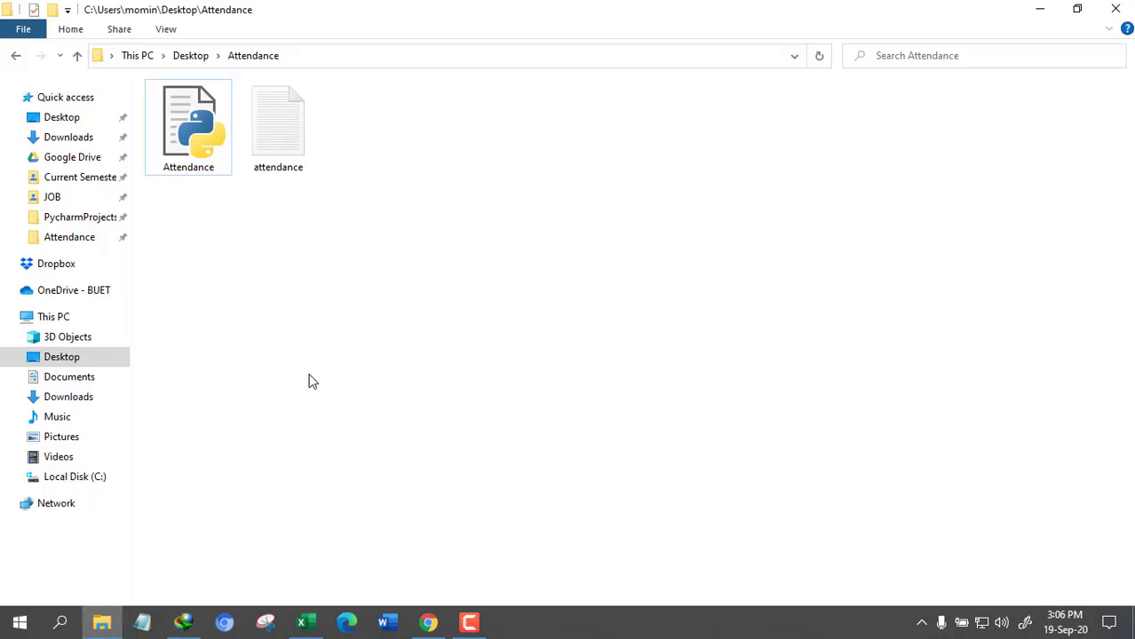
{"action": "left_click_drag", "start_coordinate": [309, 203], "coordinate": [184, 78]}
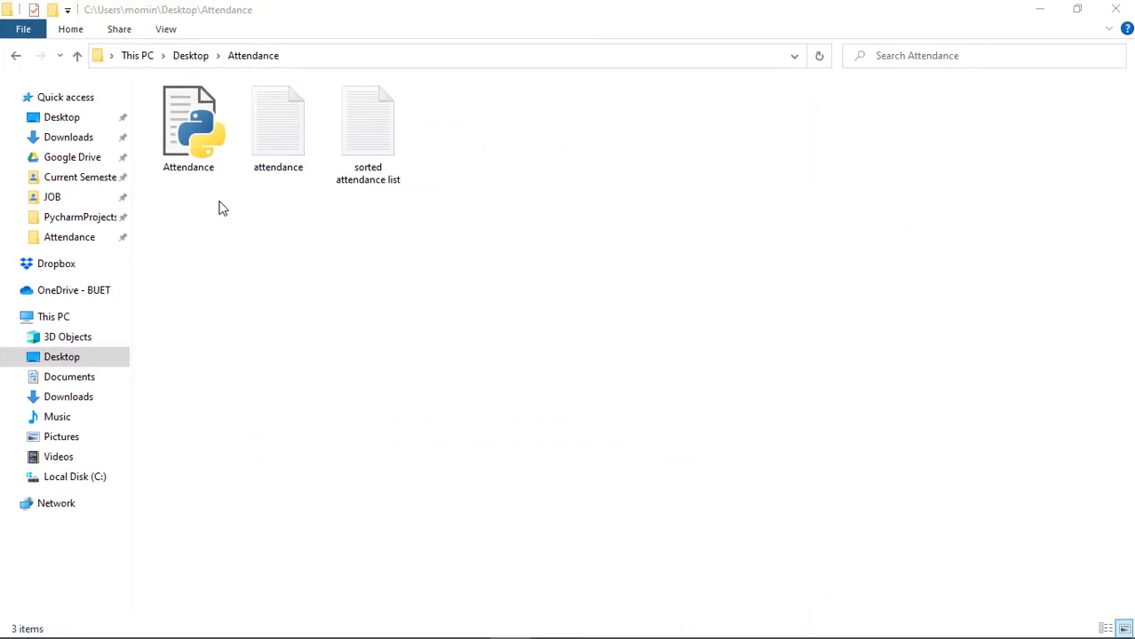
{"action": "left_click_drag", "start_coordinate": [275, 215], "coordinate": [181, 151]}
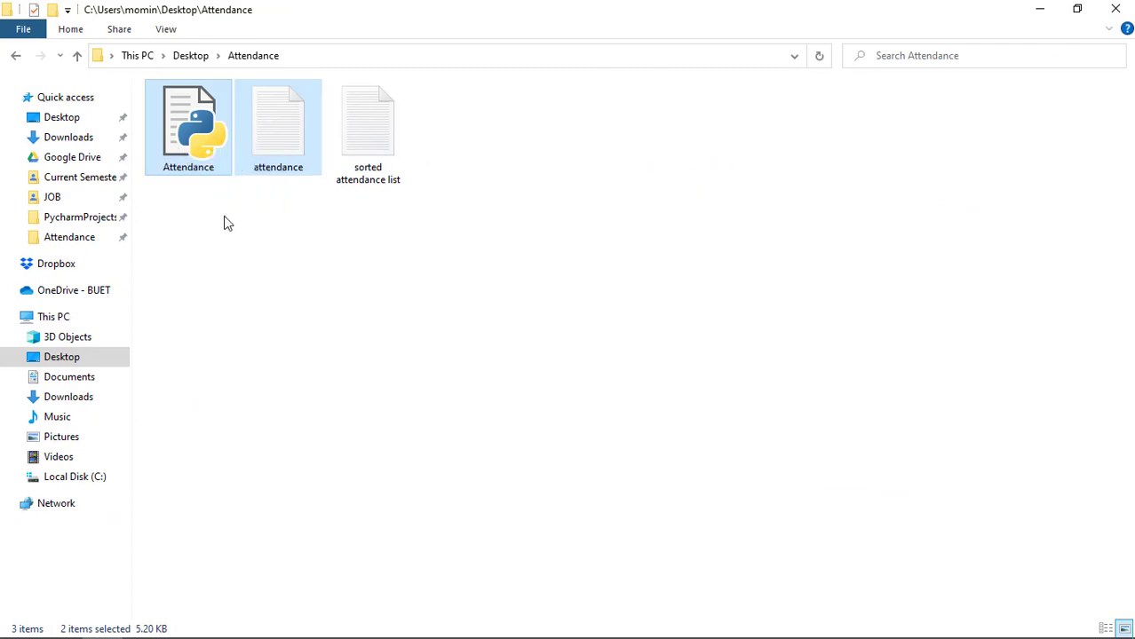
{"action": "left_click", "coordinate": [227, 222]}
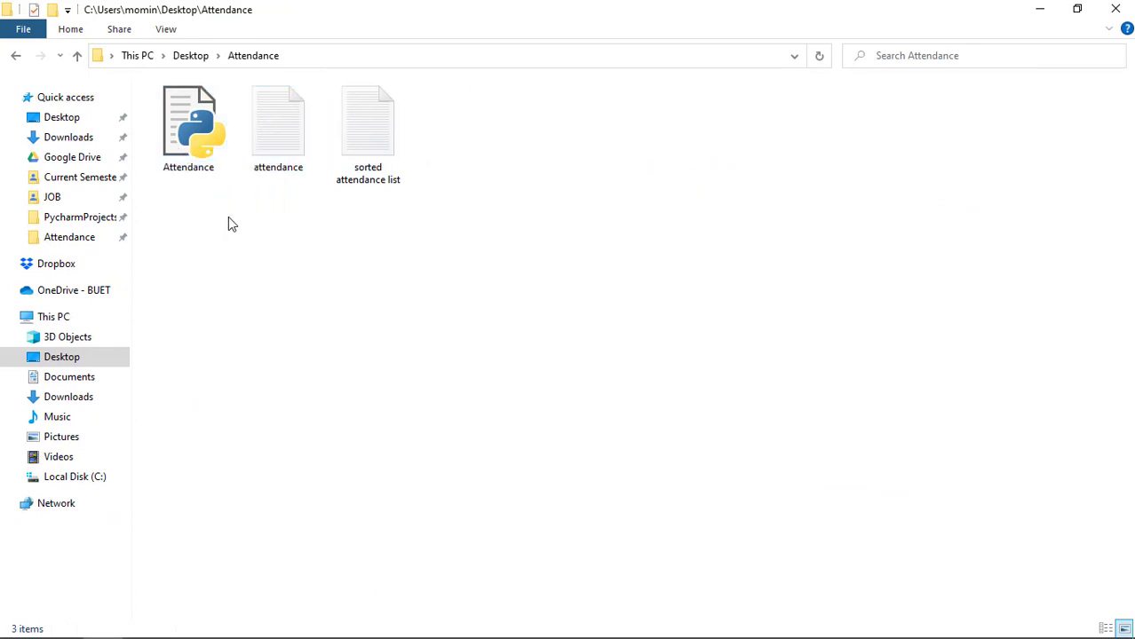
{"action": "left_click", "coordinate": [388, 166]}
{"action": "key", "text": "Delete"}
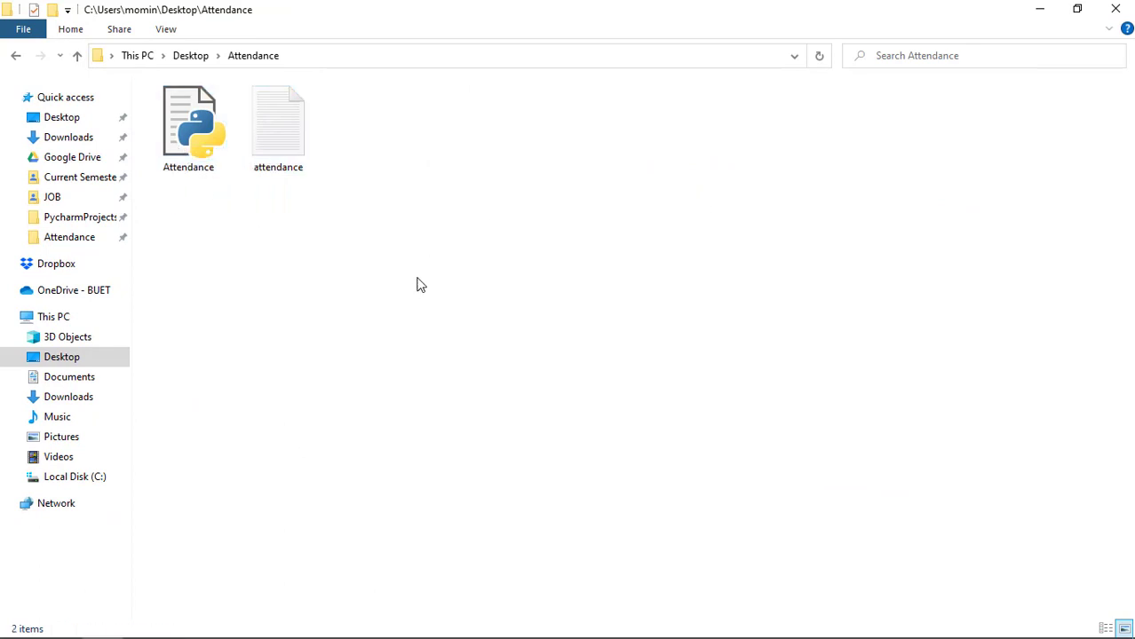
{"action": "right_click", "coordinate": [373, 192]}
{"action": "left_click", "coordinate": [432, 260]}
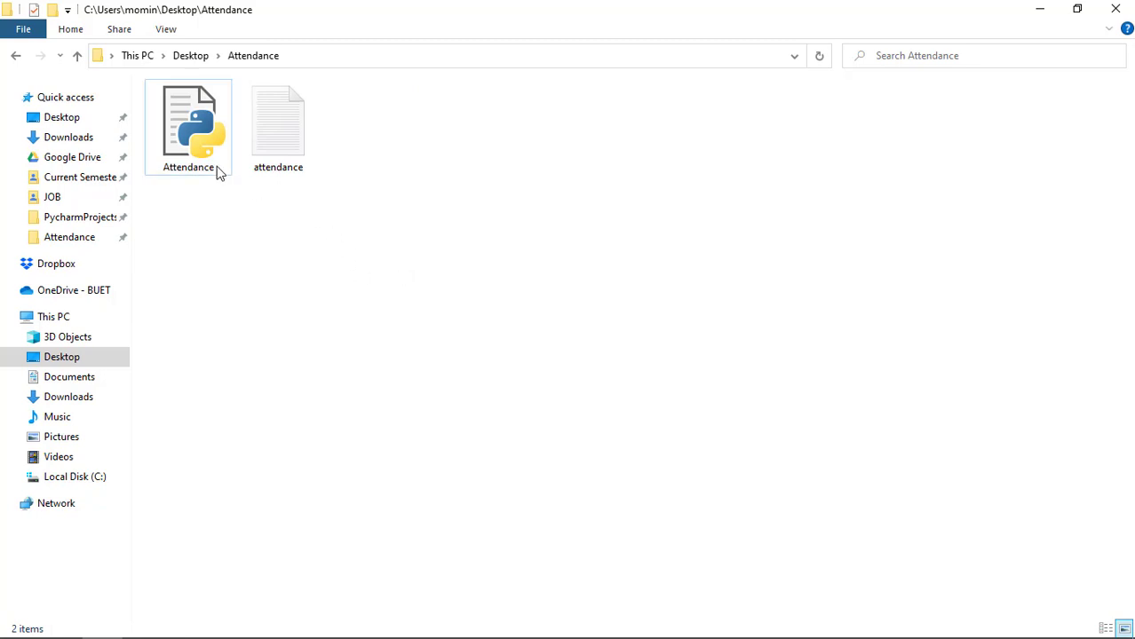
- Select both the Attendance script and the attendance text file
{"action": "left_click", "coordinate": [203, 146]}
{"action": "key", "text": "Right"}
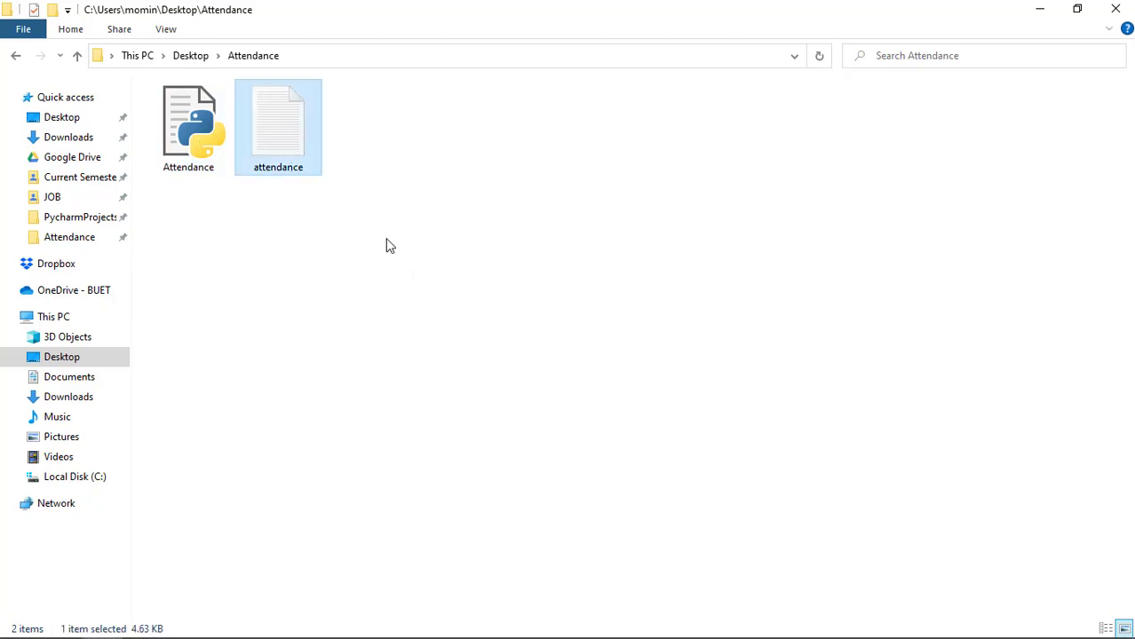
{"action": "left_click", "coordinate": [387, 244]}
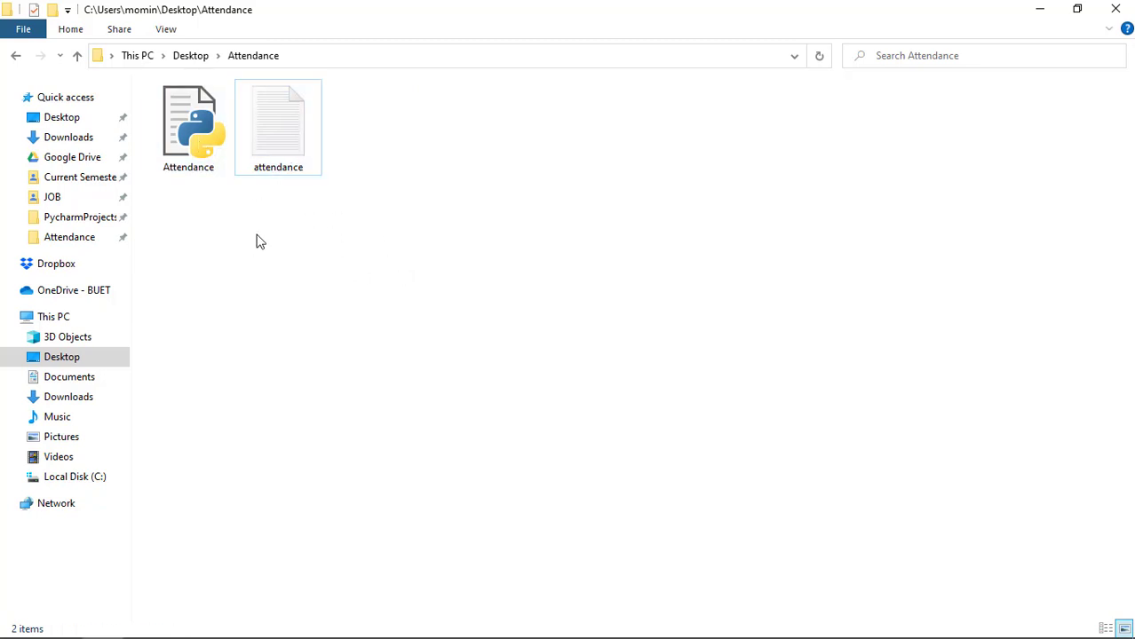
{"action": "left_click_drag", "start_coordinate": [305, 211], "coordinate": [197, 153]}
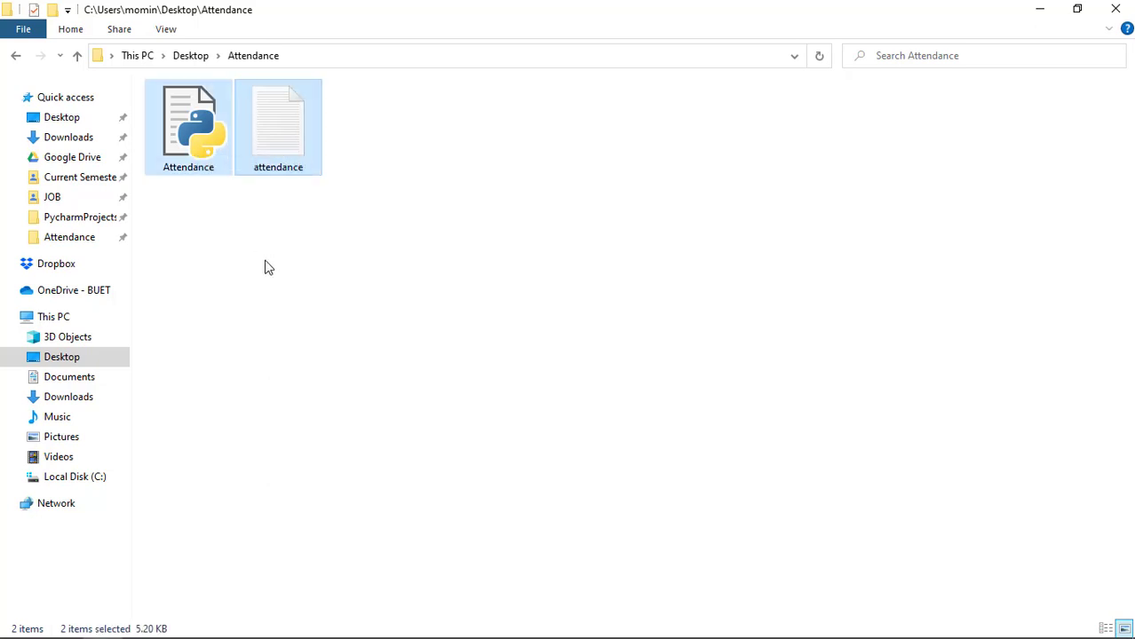
- Paste the Attendance script and attendance file into the Music folder
{"action": "left_click", "coordinate": [92, 415]}
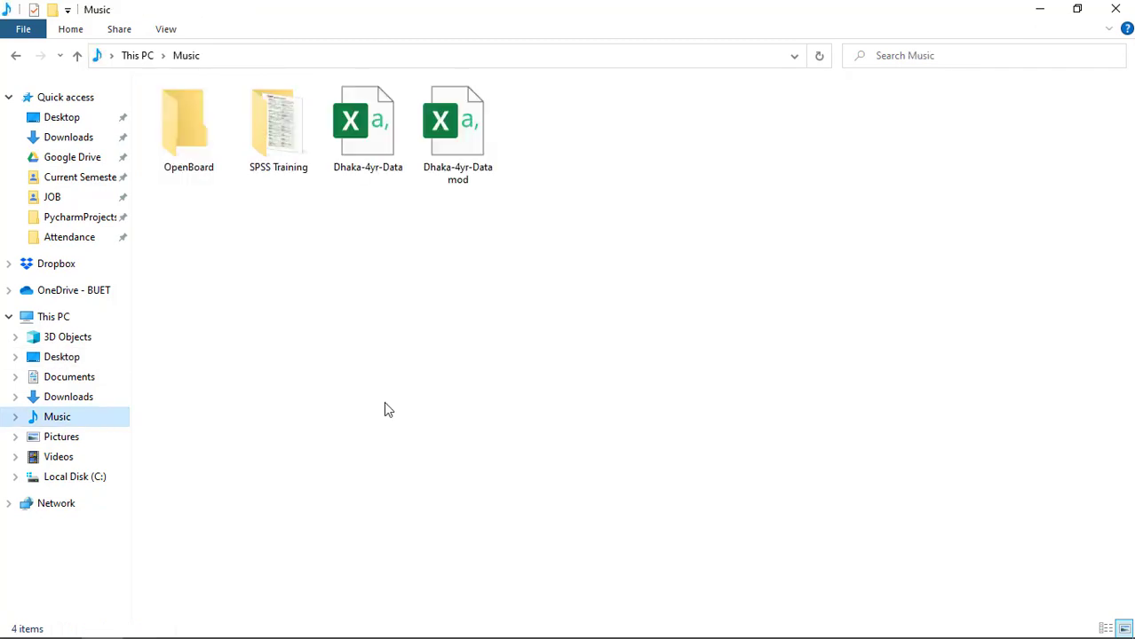
{"action": "key", "text": "ctrl+v"}
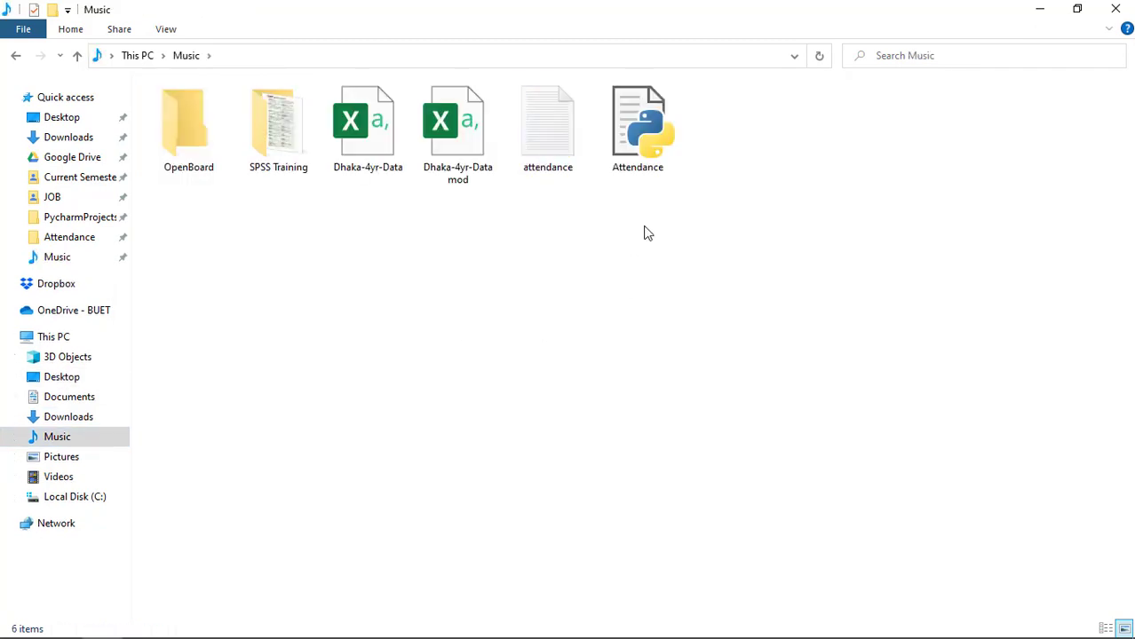
{"action": "left_click", "coordinate": [646, 135]}
- Open the new sorted attendance list, confirm it ends with Total=41, and close it
{"action": "left_click", "coordinate": [715, 271]}
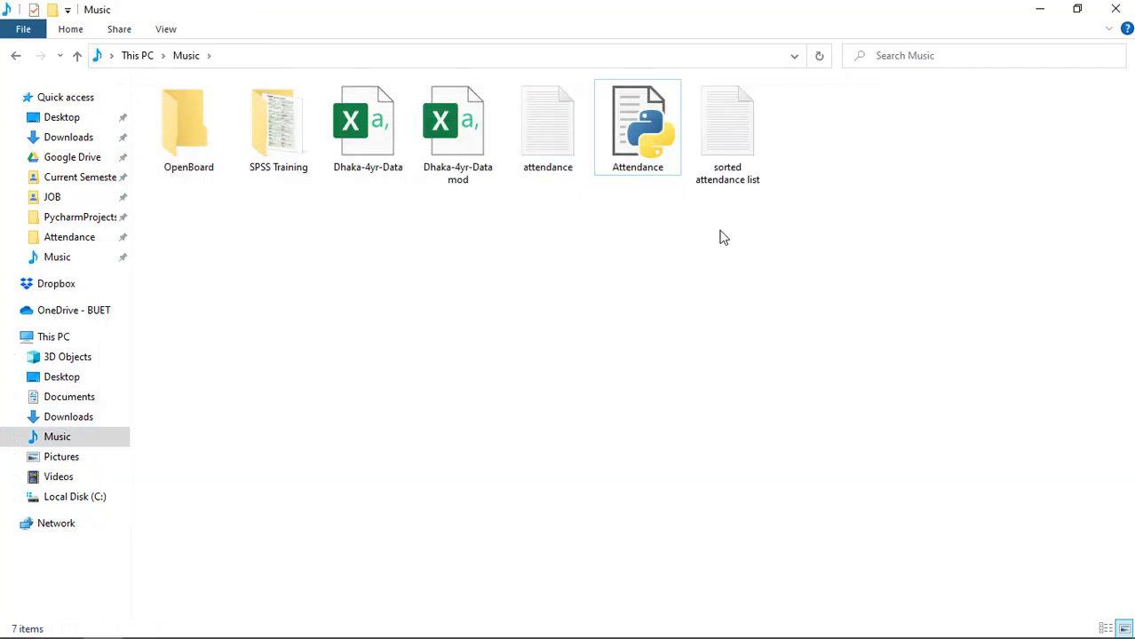
{"action": "double_click", "coordinate": [734, 160]}
{"action": "scroll", "coordinate": [519, 416], "scroll_direction": "down", "scroll_amount": 6}
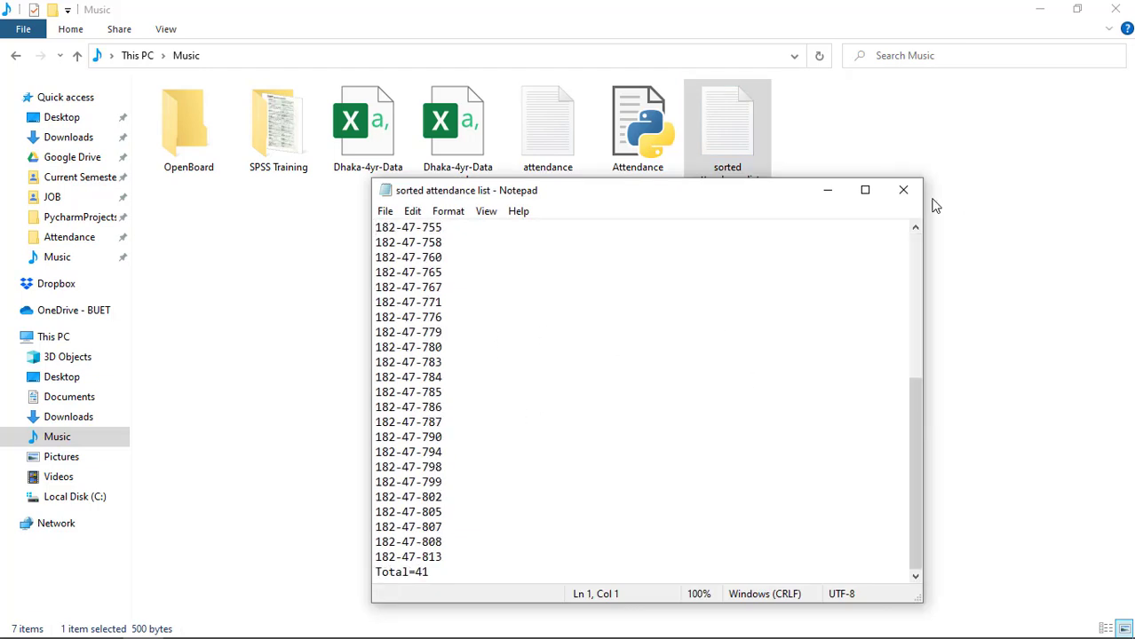
{"action": "left_click", "coordinate": [903, 190]}
{"action": "left_click", "coordinate": [911, 222]}
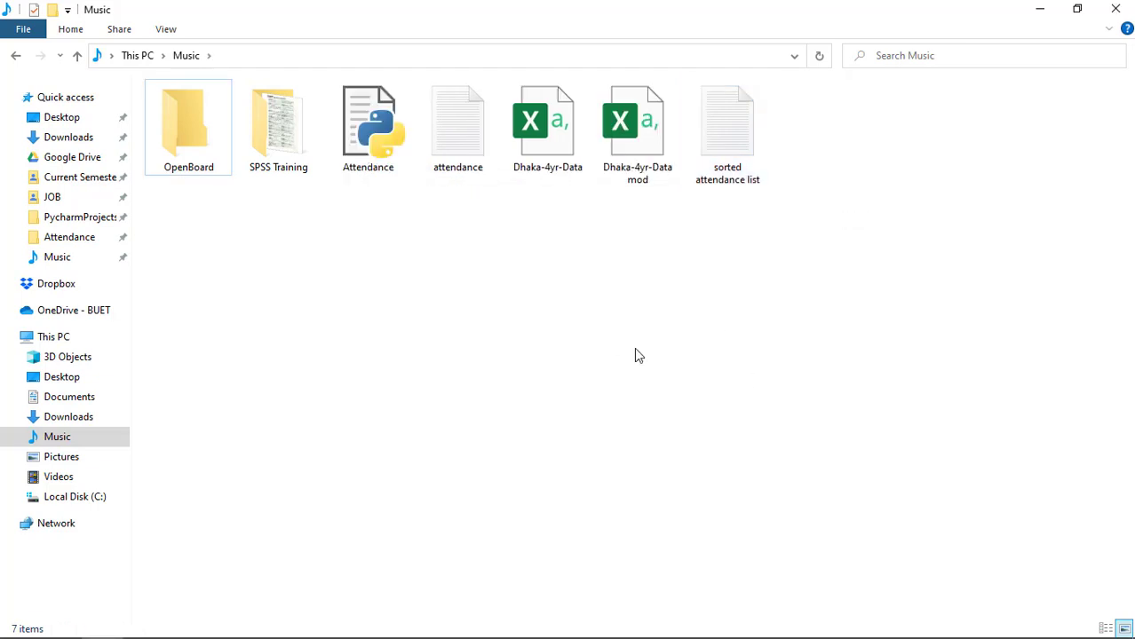
- Move the attendance file into OpenBoard and delete the old sorted attendance list from Music
{"action": "left_click_drag", "start_coordinate": [459, 158], "coordinate": [185, 157]}
{"action": "right_click", "coordinate": [302, 251]}
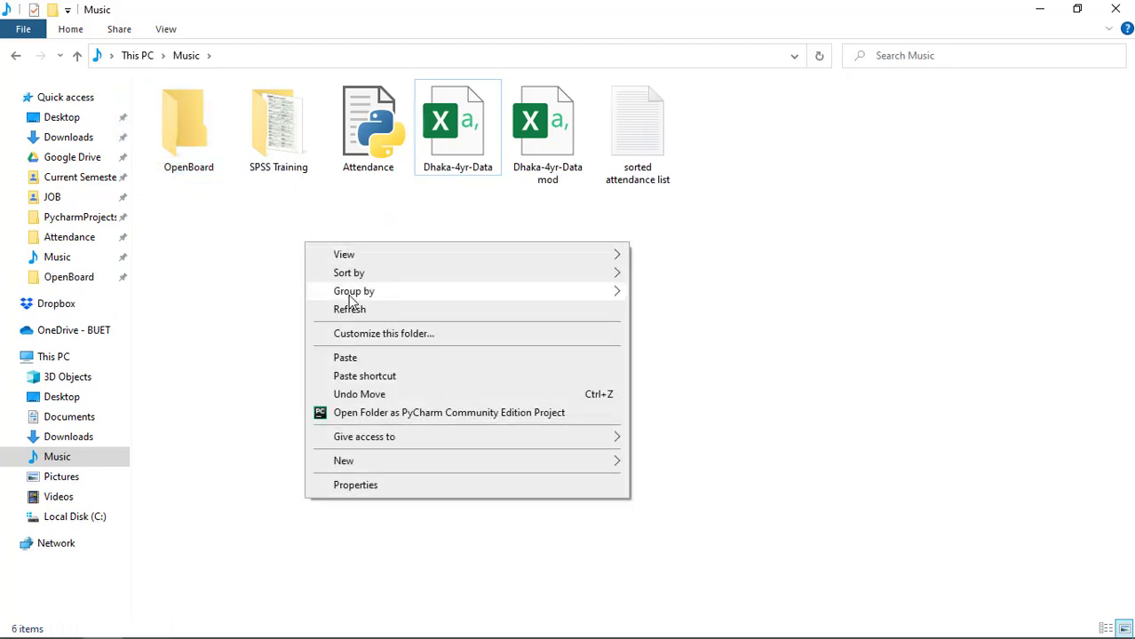
{"action": "left_click", "coordinate": [360, 306]}
{"action": "left_click", "coordinate": [633, 175]}
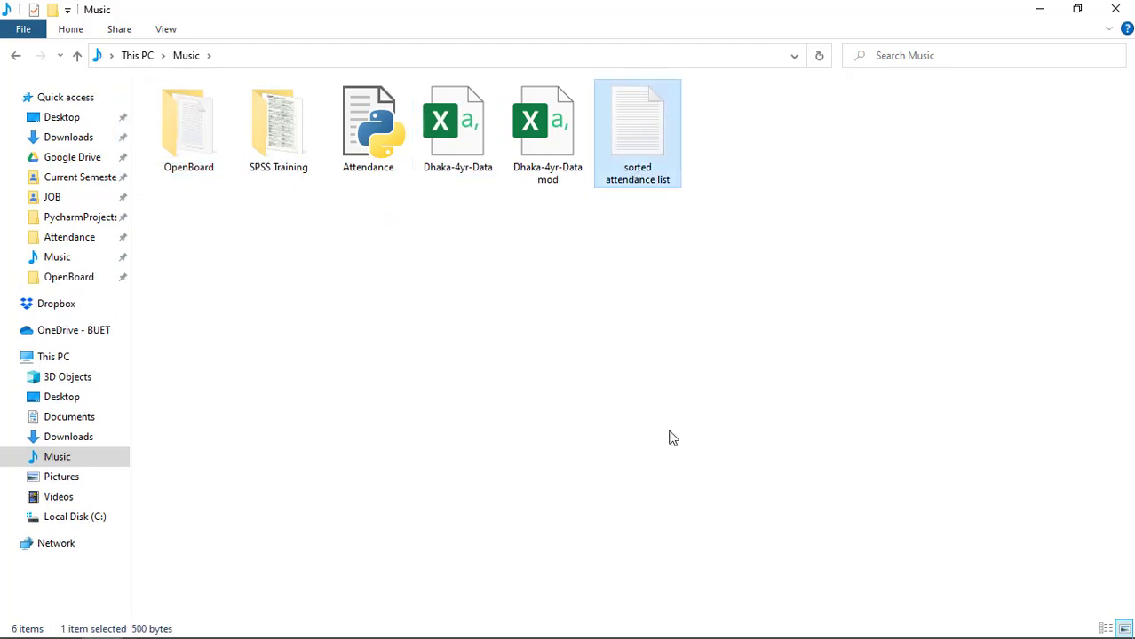
{"action": "key", "text": "Delete"}
{"action": "left_click", "coordinate": [368, 146]}
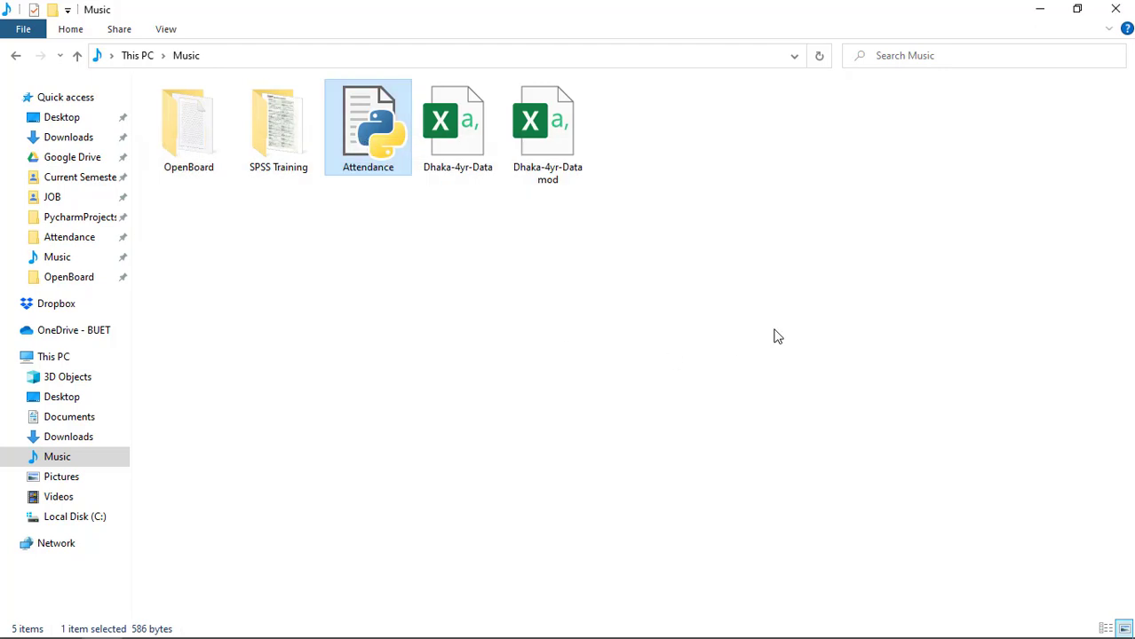
{"action": "left_click", "coordinate": [402, 272]}
{"action": "right_click", "coordinate": [360, 237]}
{"action": "left_click", "coordinate": [405, 304]}
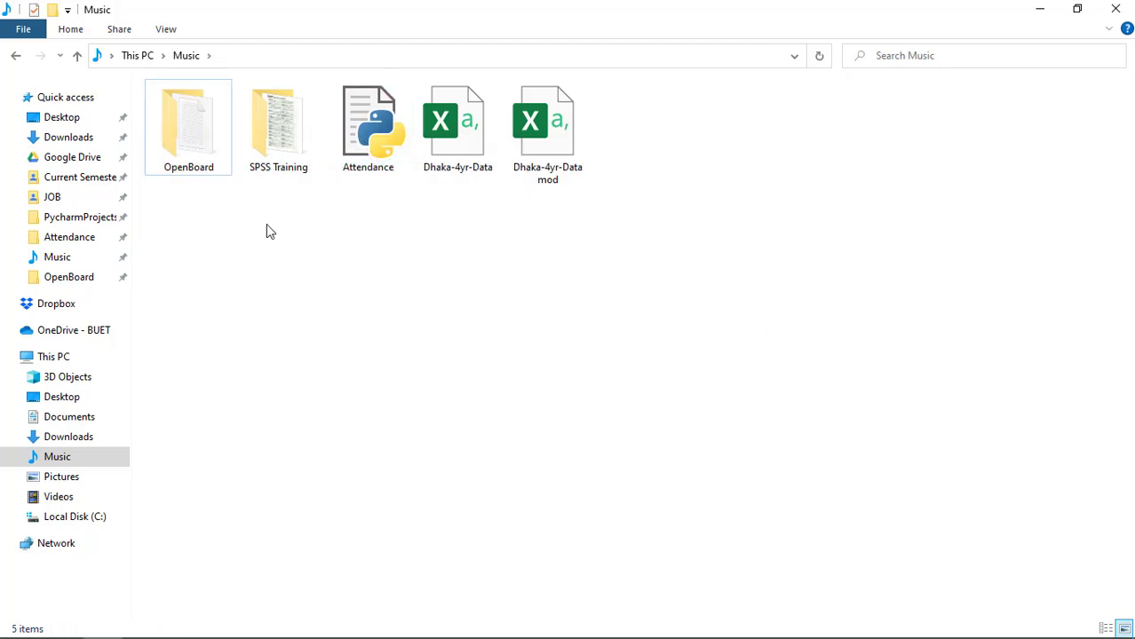
- Paste the attendance file from the OpenBoard folder back into Music
{"action": "double_click", "coordinate": [162, 130]}
{"action": "left_click", "coordinate": [196, 160]}
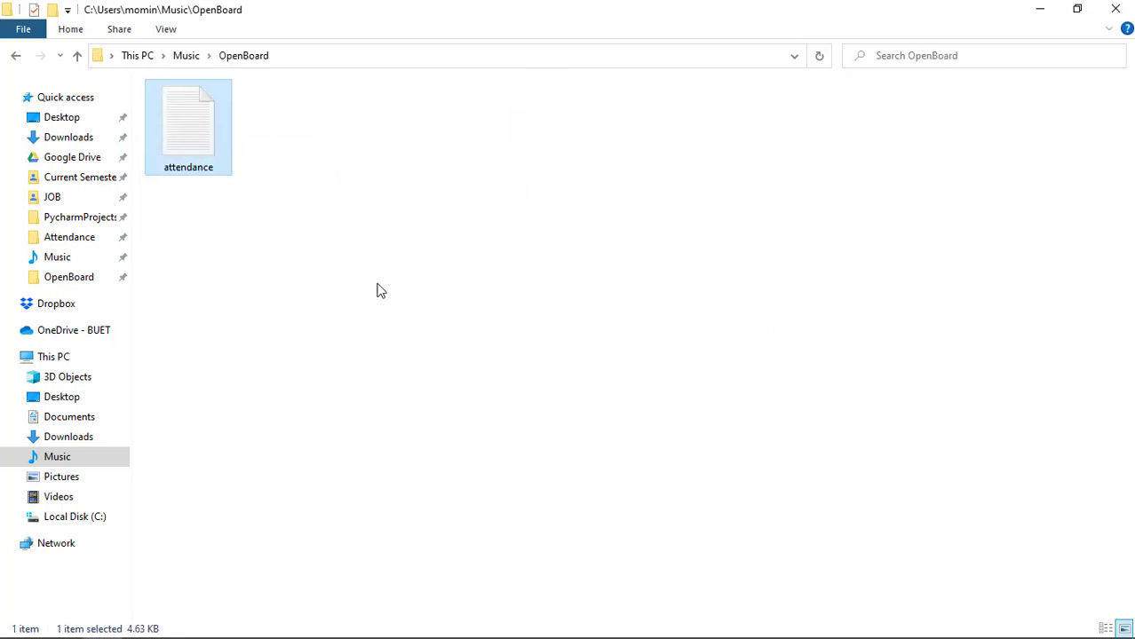
{"action": "left_click", "coordinate": [208, 56]}
{"action": "left_click", "coordinate": [186, 55]}
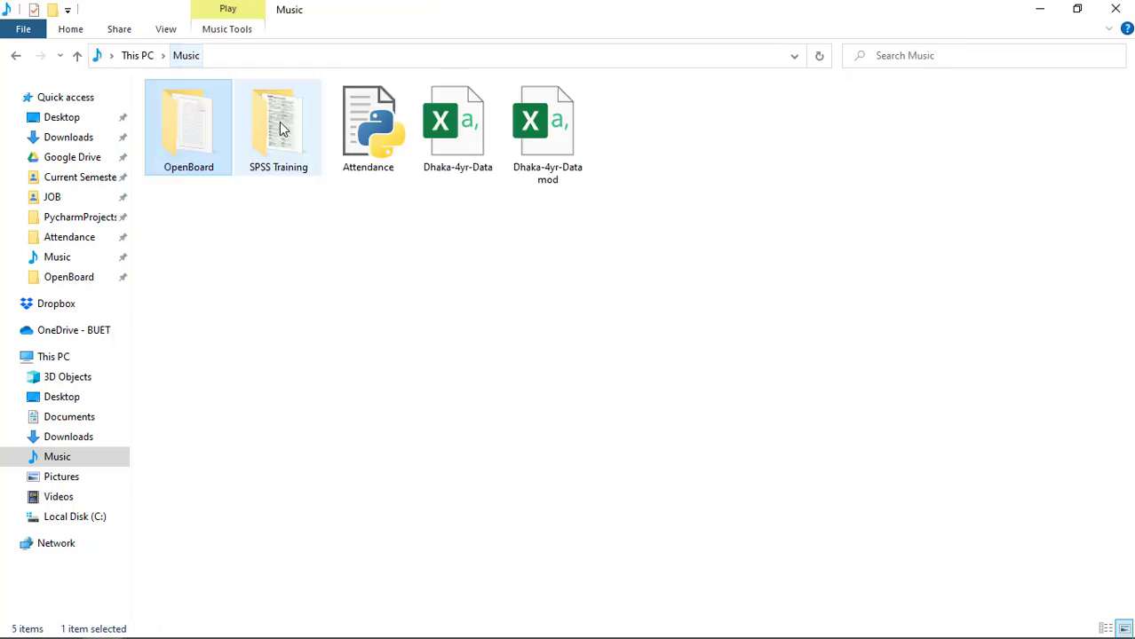
{"action": "key", "text": "ctrl+v"}
- Review the sorted attendance list in Music, then close it
{"action": "left_click", "coordinate": [384, 144]}
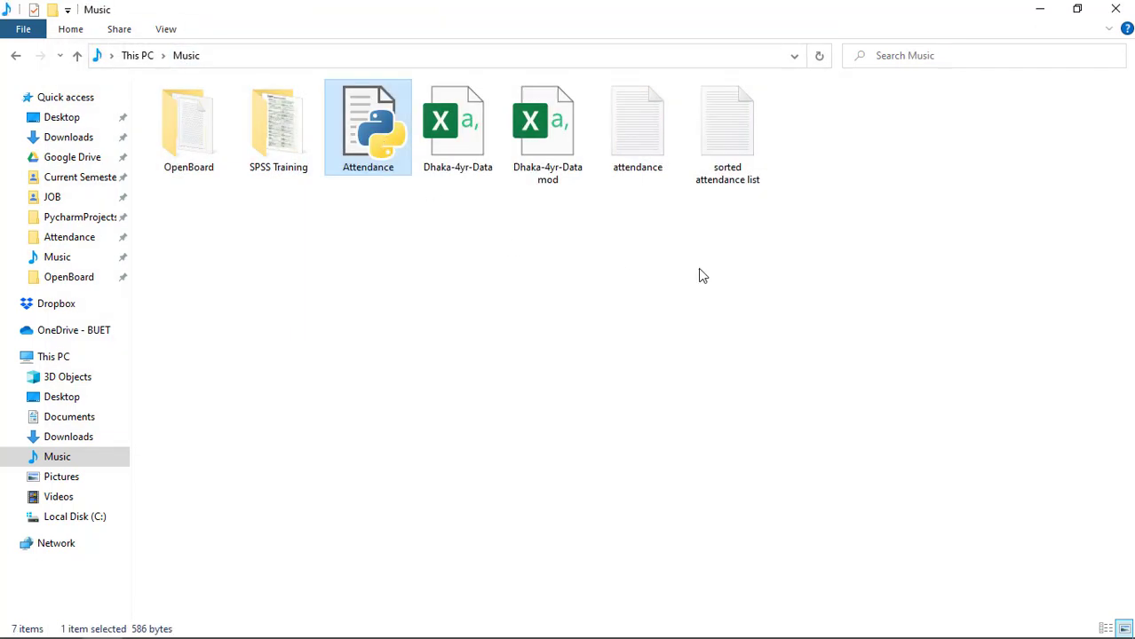
{"action": "double_click", "coordinate": [748, 182]}
{"action": "scroll", "coordinate": [496, 519], "scroll_direction": "down", "scroll_amount": 6}
{"action": "left_click", "coordinate": [903, 190]}
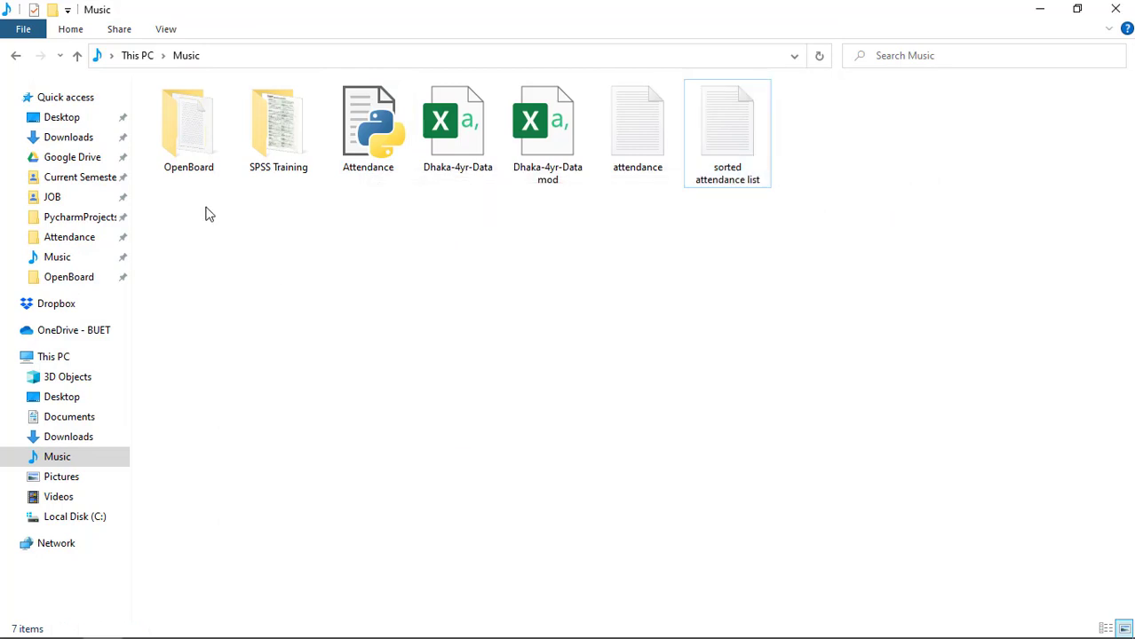
- Move the Attendance script from Music into the OpenBoard folder
{"action": "double_click", "coordinate": [191, 169]}
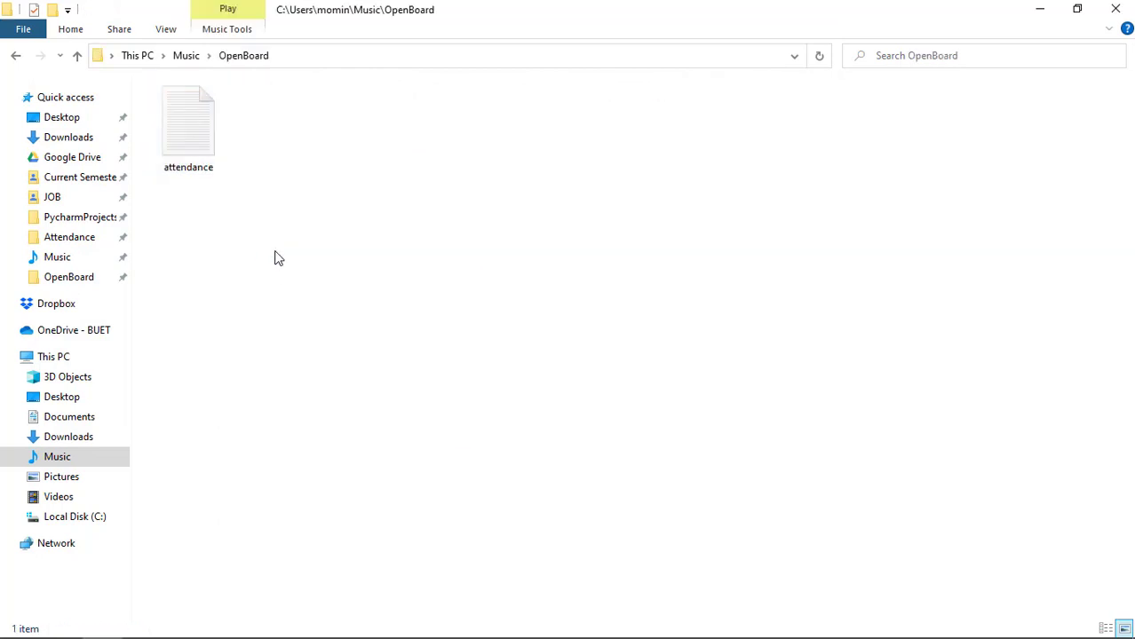
{"action": "left_click", "coordinate": [192, 57]}
{"action": "left_click", "coordinate": [371, 138]}
{"action": "left_click_drag", "start_coordinate": [369, 167], "coordinate": [185, 167]}
{"action": "double_click", "coordinate": [185, 167]}
- Run Attendance.py inside OpenBoard and check the newly generated sorted attendance list
{"action": "double_click", "coordinate": [213, 147]}
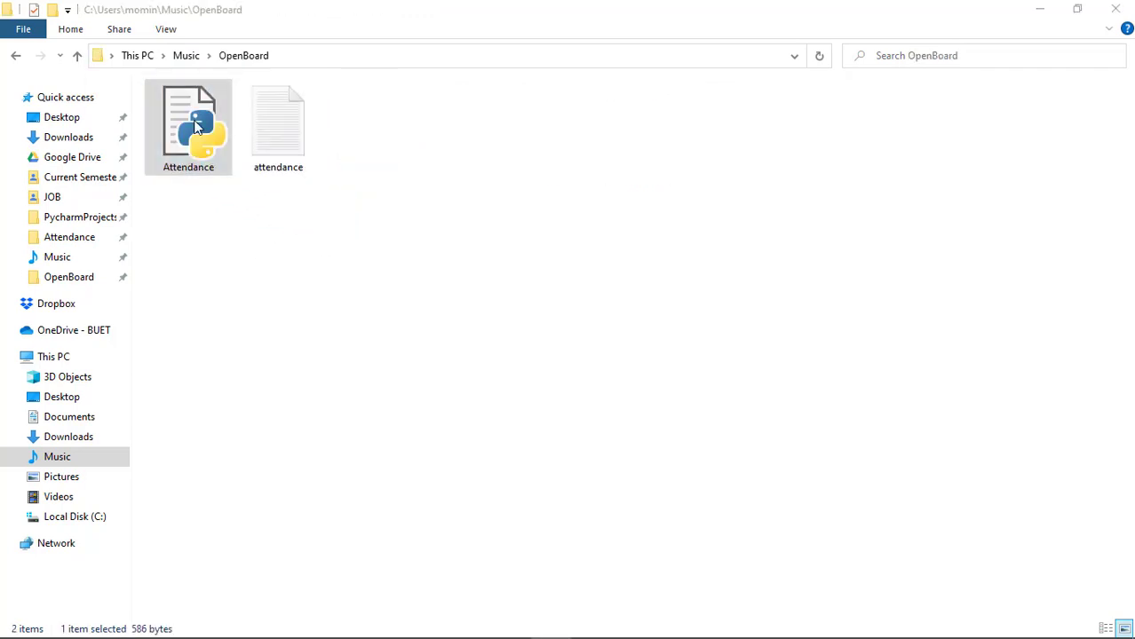
{"action": "left_click", "coordinate": [383, 135]}
{"action": "double_click", "coordinate": [386, 140]}
{"action": "scroll", "coordinate": [560, 356], "scroll_direction": "down", "scroll_amount": 7}
{"action": "scroll", "coordinate": [600, 342], "scroll_direction": "up", "scroll_amount": 7}
{"action": "left_click", "coordinate": [902, 187]}
{"action": "right_click", "coordinate": [524, 171]}
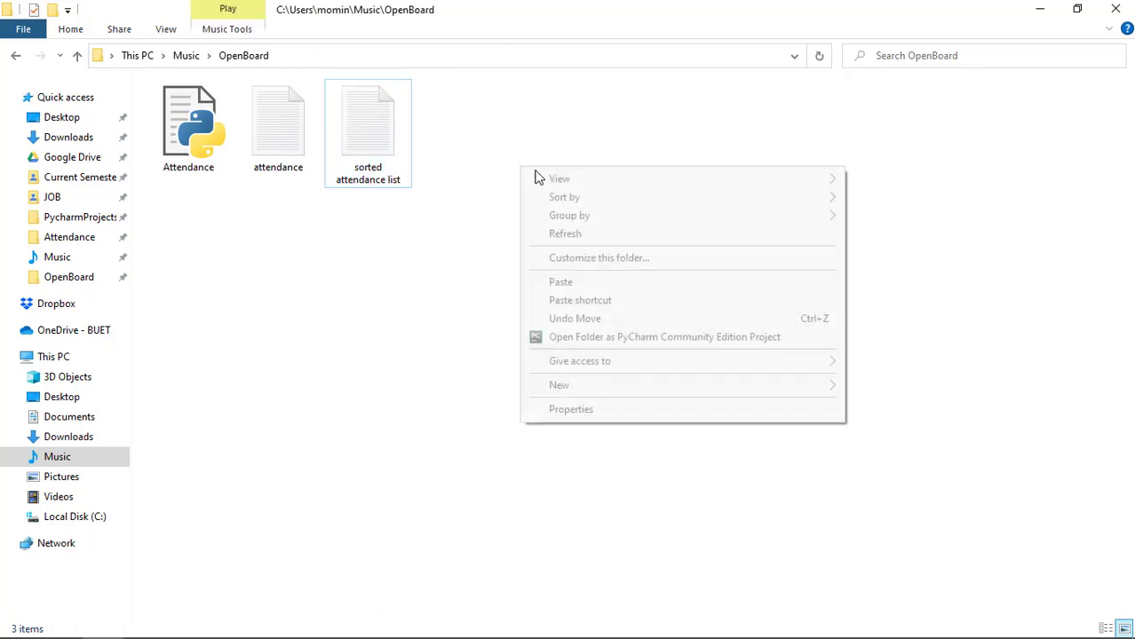
{"action": "left_click", "coordinate": [580, 235]}
{"action": "left_click_drag", "start_coordinate": [216, 164], "coordinate": [213, 215]}
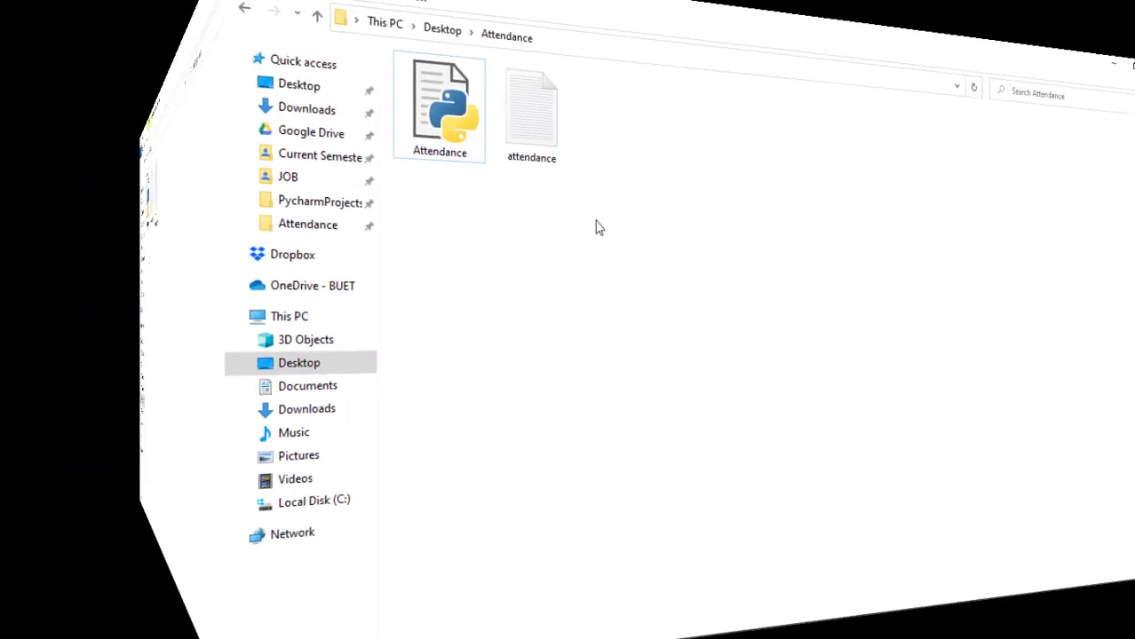
- Refresh the Attendance folder and open Attendance.py with Notepad via Open with > More apps
{"action": "right_click", "coordinate": [352, 158]}
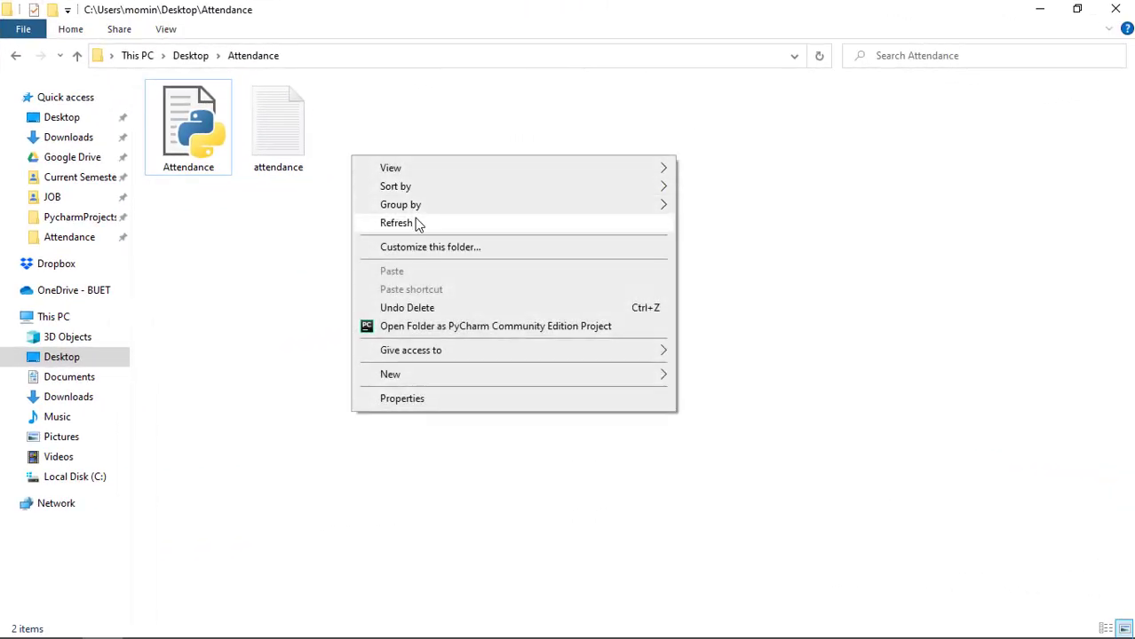
{"action": "left_click", "coordinate": [393, 223]}
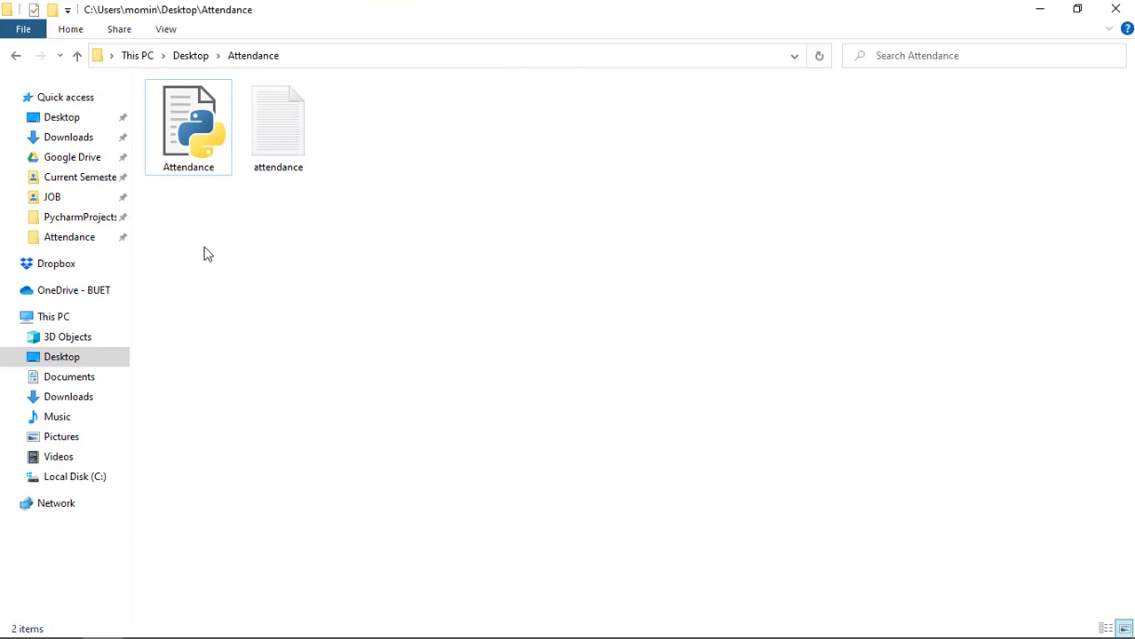
{"action": "left_click", "coordinate": [189, 123]}
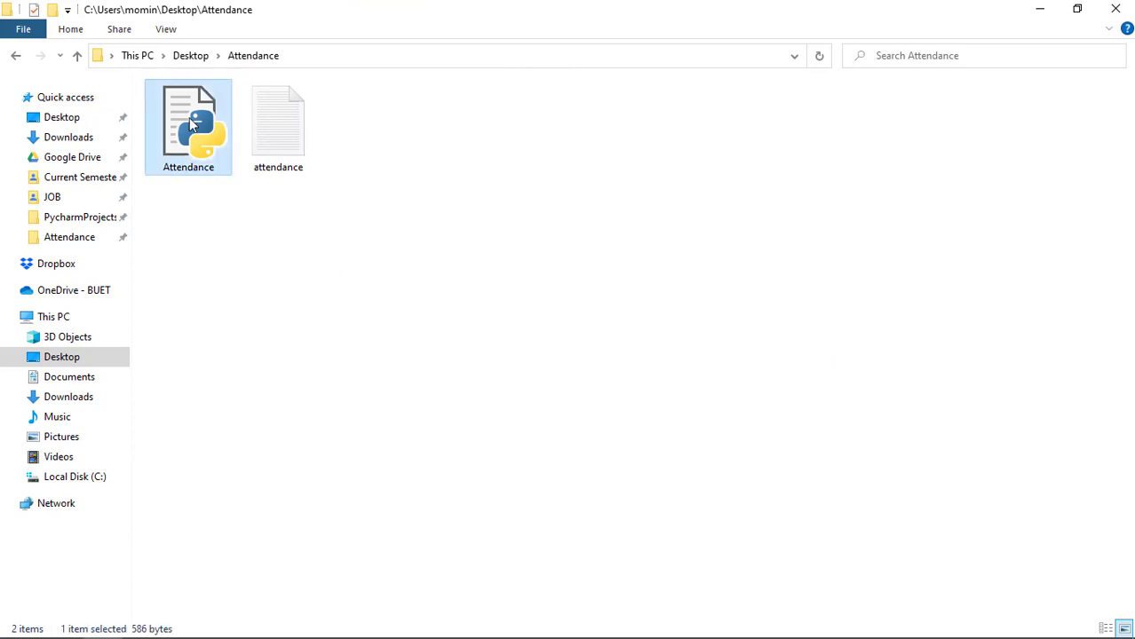
{"action": "right_click", "coordinate": [189, 117]}
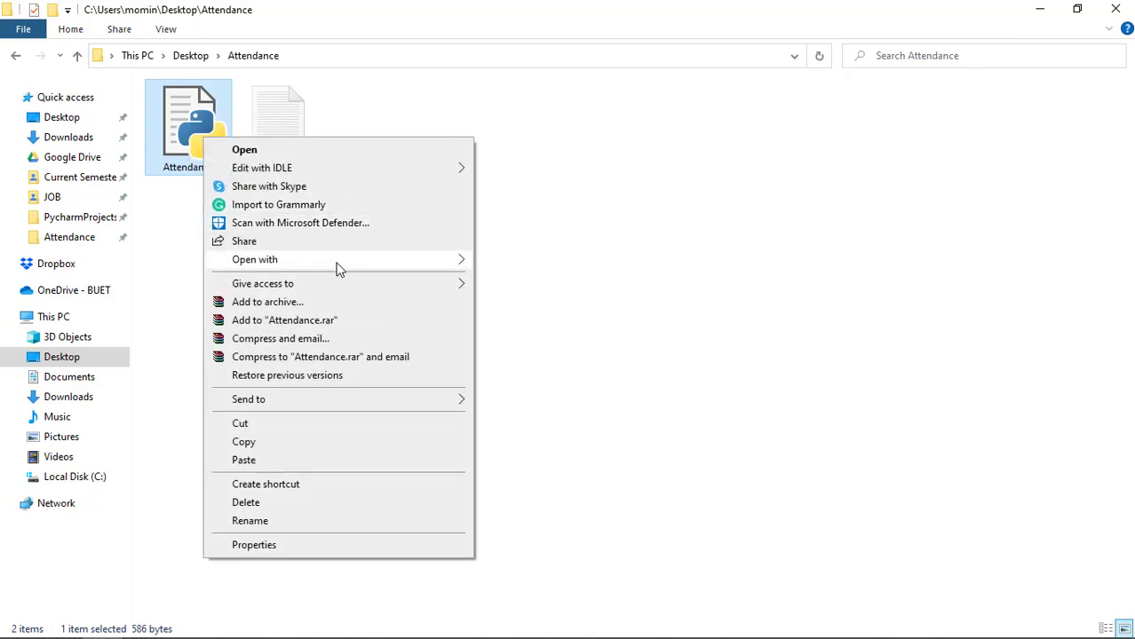
{"action": "mouse_move", "coordinate": [360, 264]}
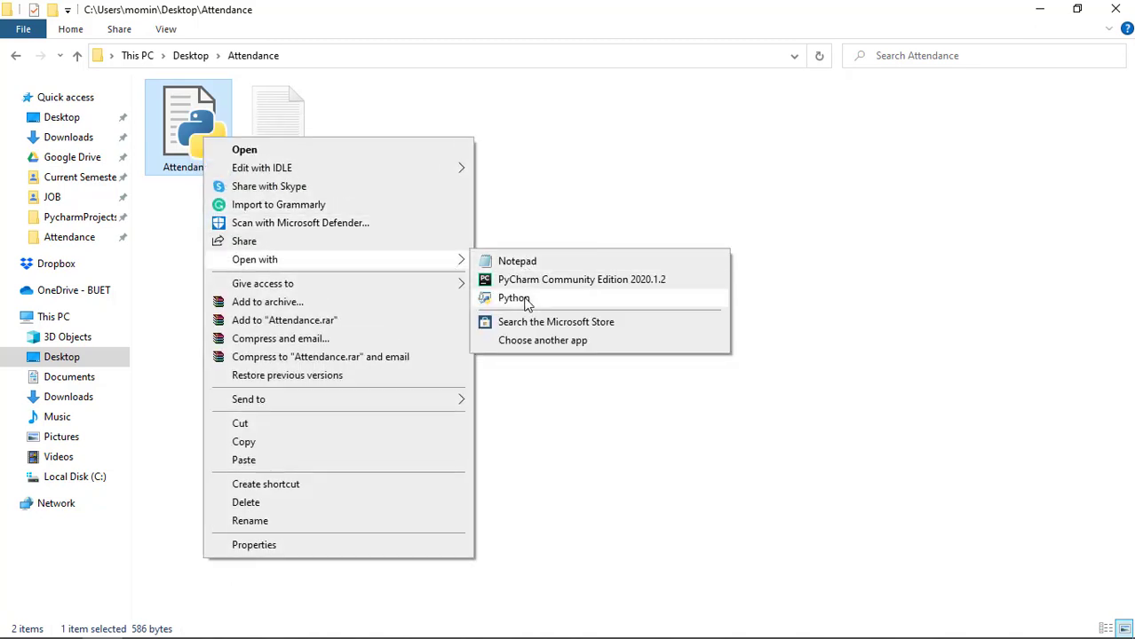
{"action": "left_click", "coordinate": [524, 345]}
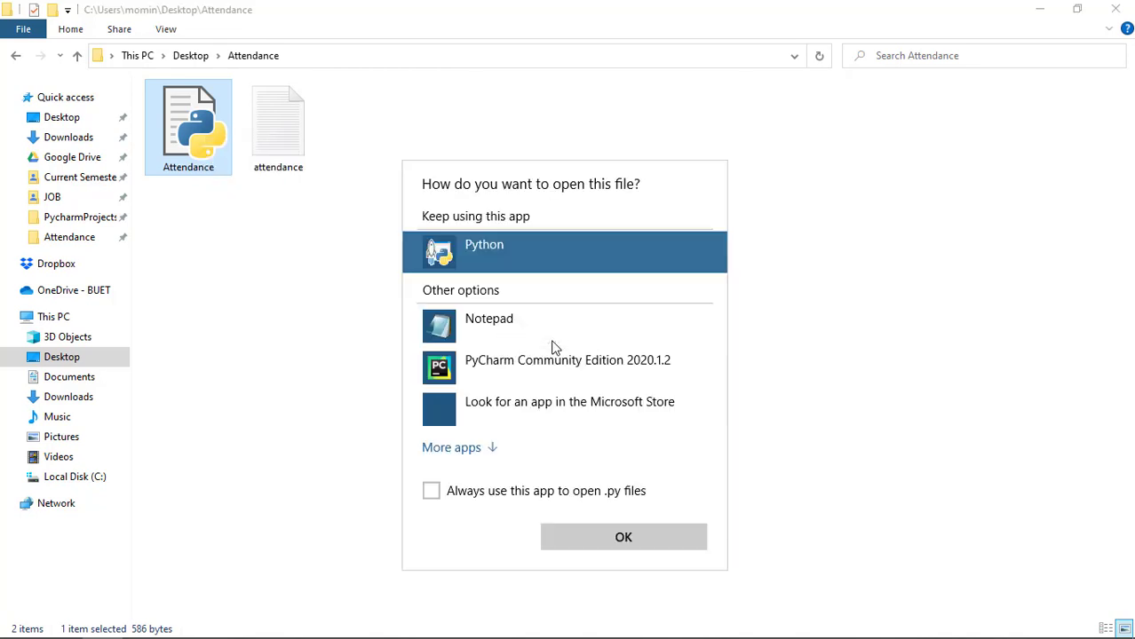
{"action": "left_click", "coordinate": [451, 447]}
{"action": "scroll", "coordinate": [525, 382], "scroll_direction": "down", "scroll_amount": 3}
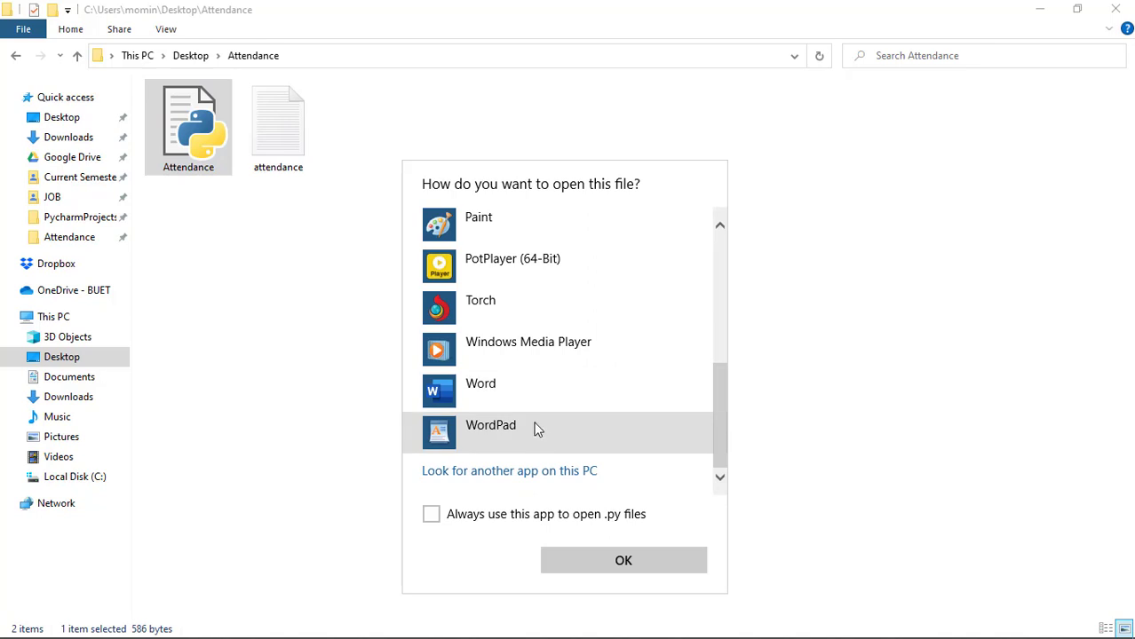
{"action": "scroll", "coordinate": [533, 426], "scroll_direction": "up", "scroll_amount": 5}
{"action": "left_click", "coordinate": [512, 324]}
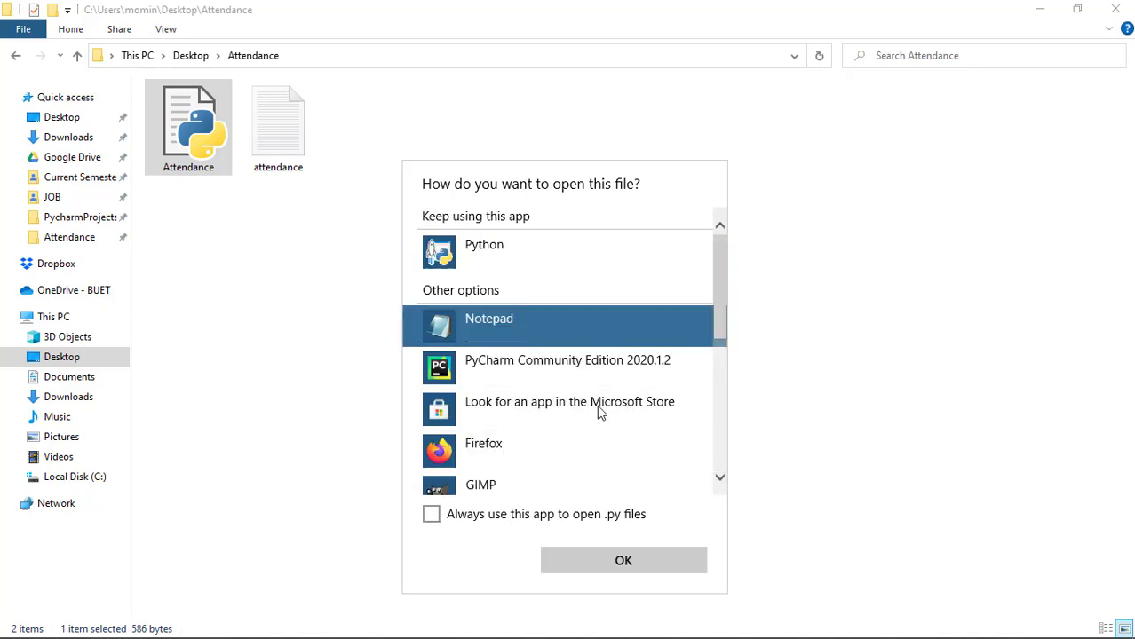
{"action": "left_click", "coordinate": [632, 563]}
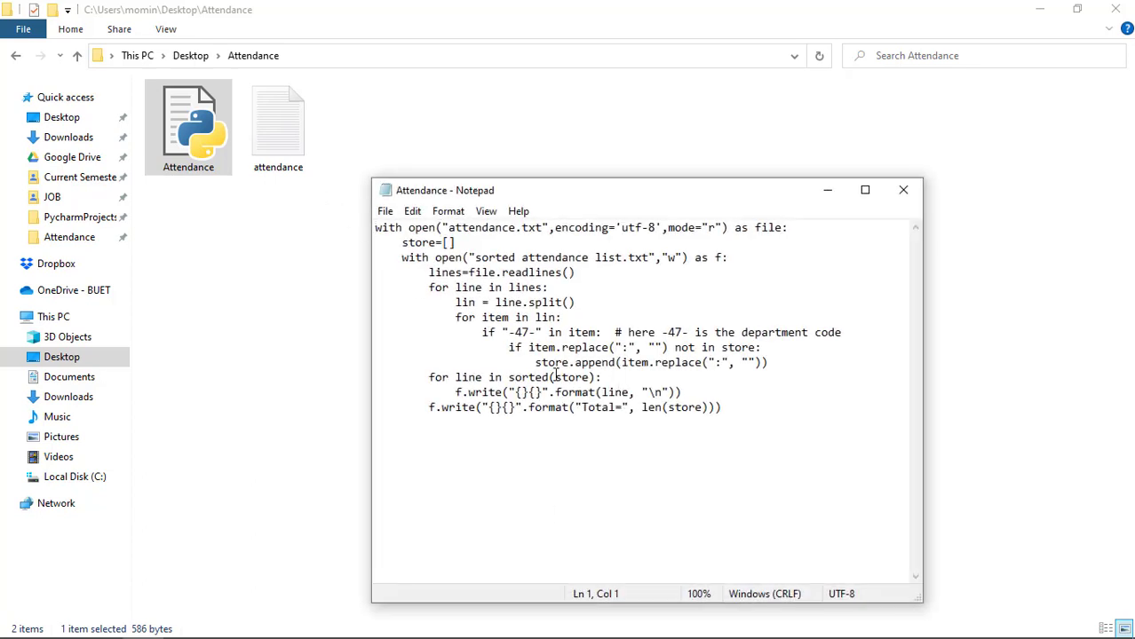
- Replace 47 with 15 in the script's department-code filter, add a 0, and save
{"action": "left_click_drag", "start_coordinate": [514, 332], "coordinate": [524, 332]}
{"action": "left_click", "coordinate": [522, 332]}
{"action": "key", "text": "BackSpace"}
{"action": "key", "text": "BackSpace"}
{"action": "type", "text": "15"}
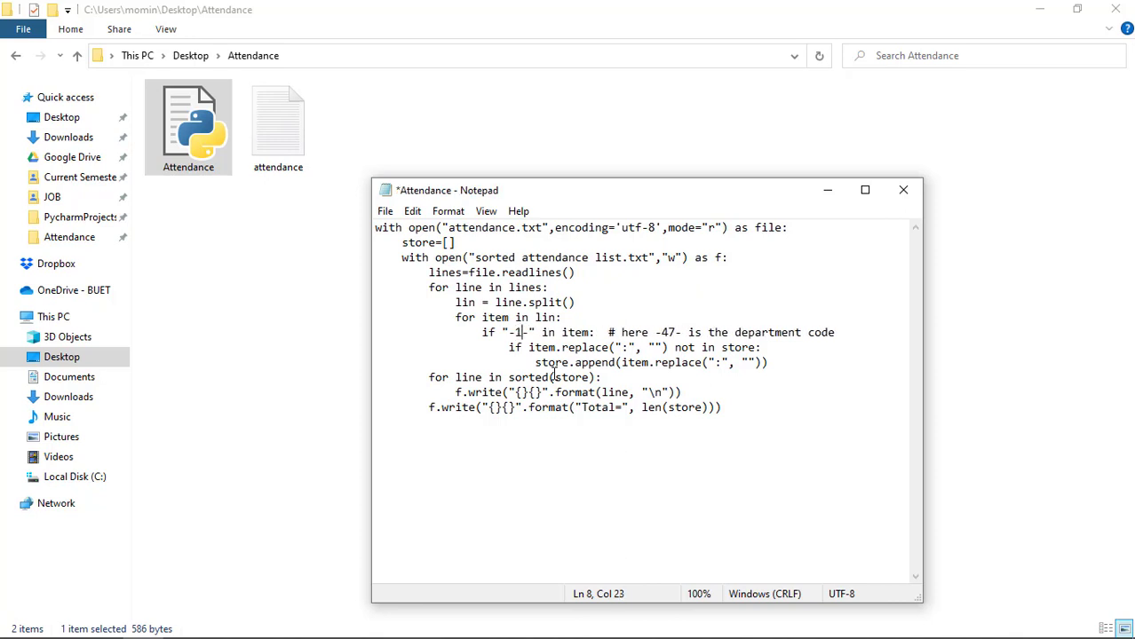
{"action": "key", "text": "ctrl+s"}
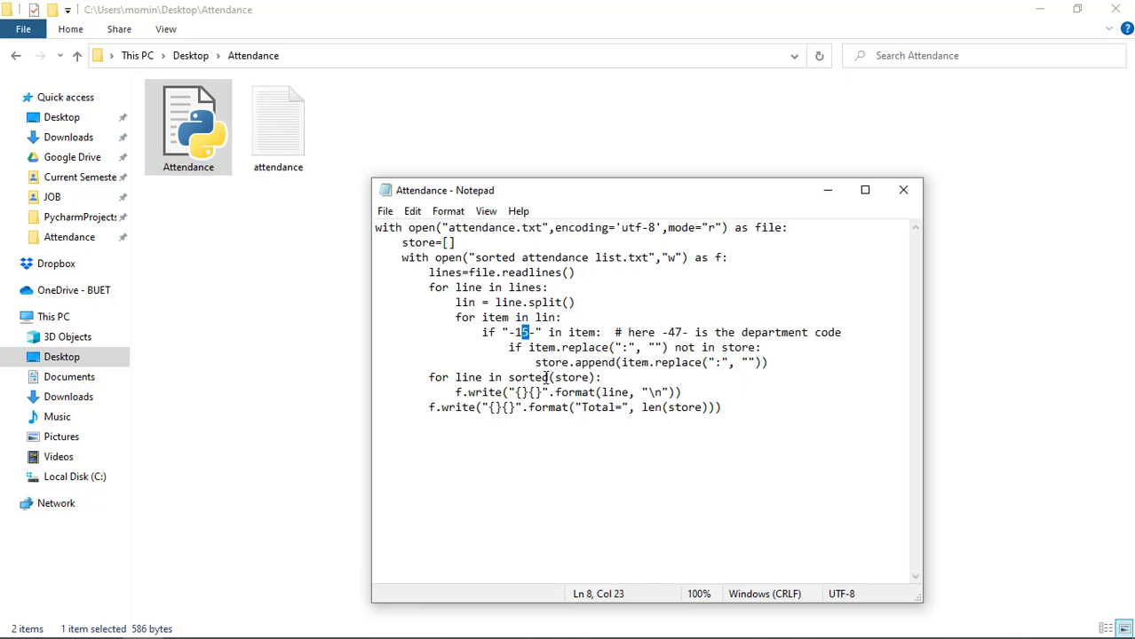
{"action": "type", "text": "0"}
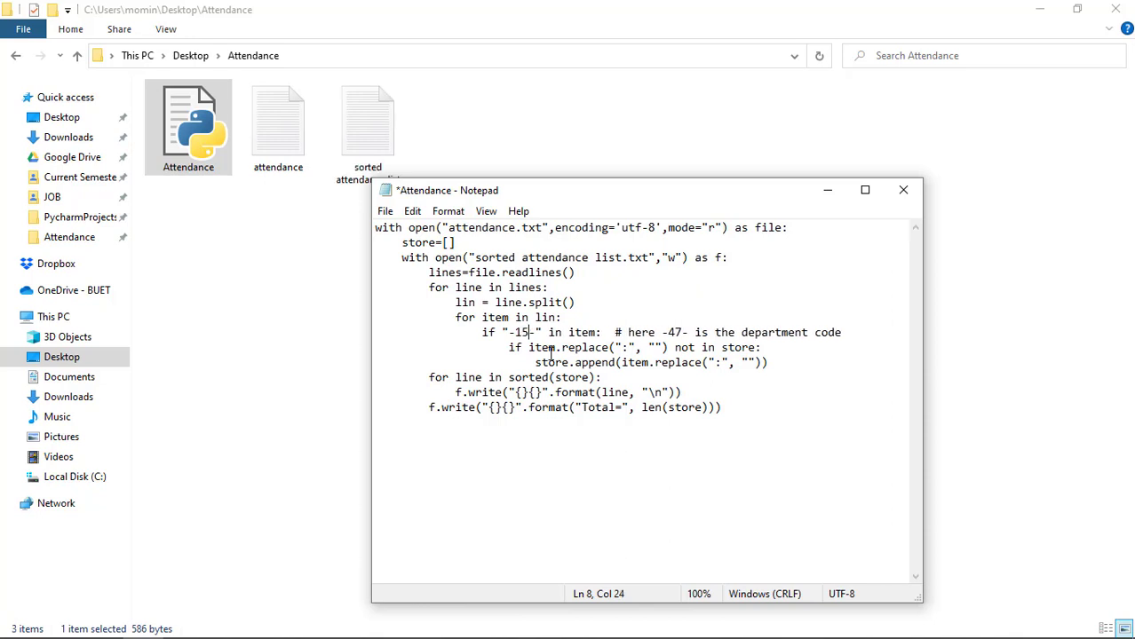
{"action": "key", "text": "ctrl+s"}
- Close the script and inspect the sorted attendance list (Total=0) and the attendance transcript
{"action": "left_click", "coordinate": [903, 190]}
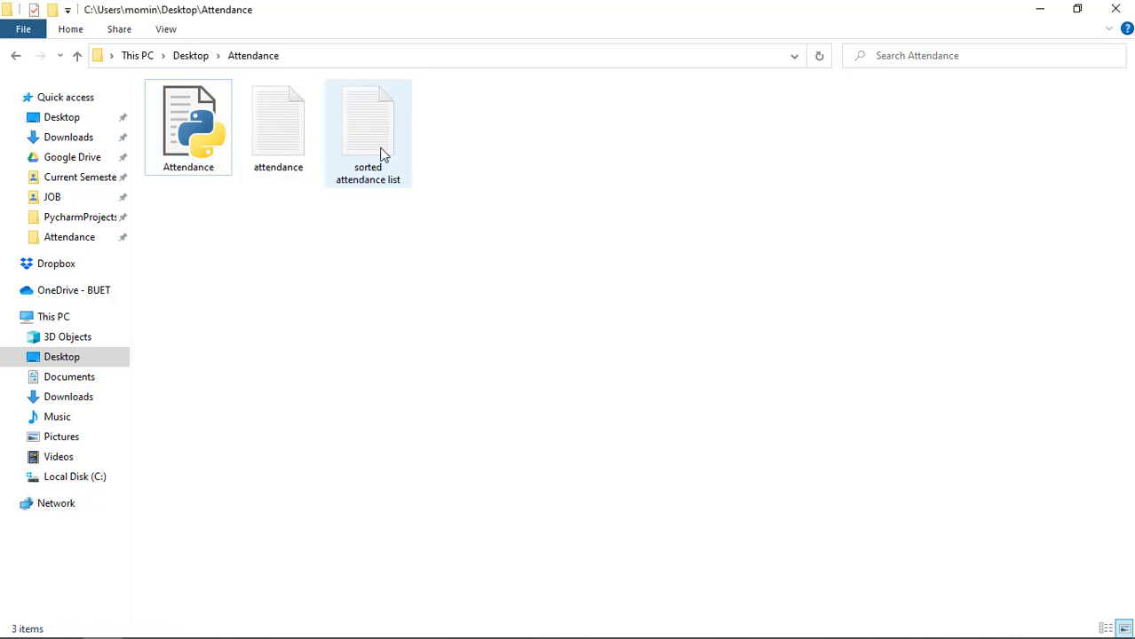
{"action": "double_click", "coordinate": [380, 155]}
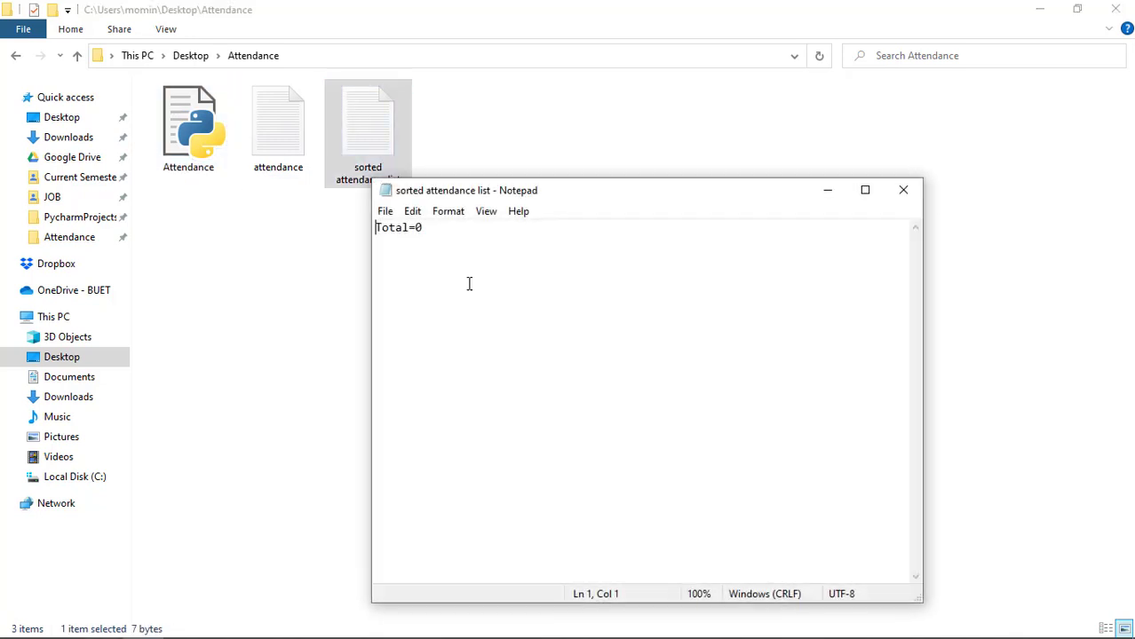
{"action": "key", "text": "ctrl+a"}
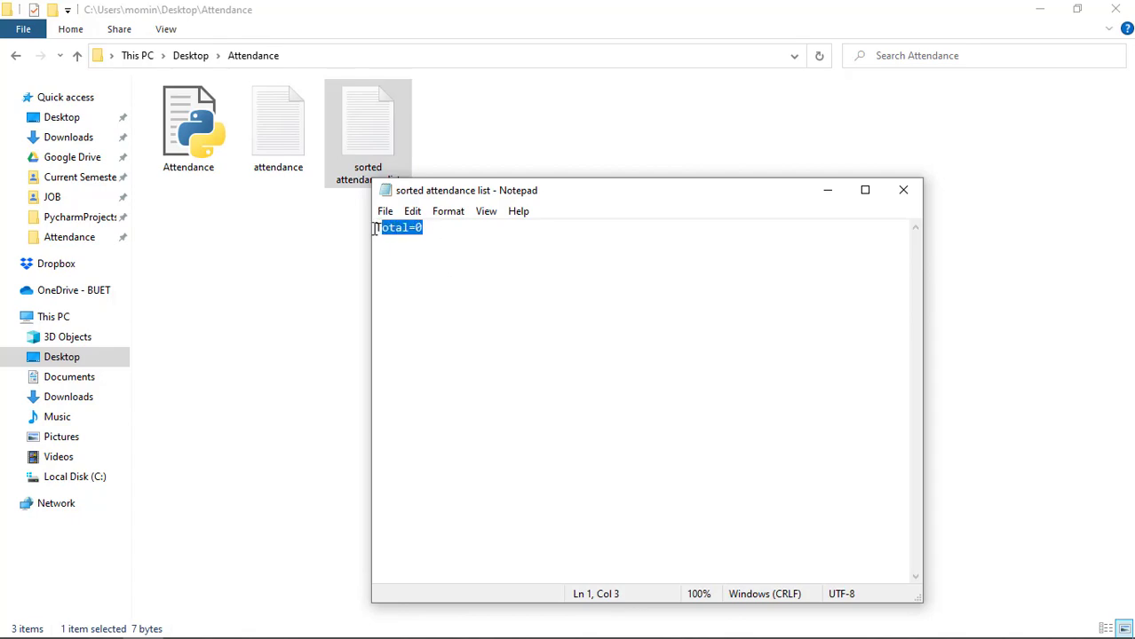
{"action": "left_click", "coordinate": [431, 257]}
{"action": "double_click", "coordinate": [289, 151]}
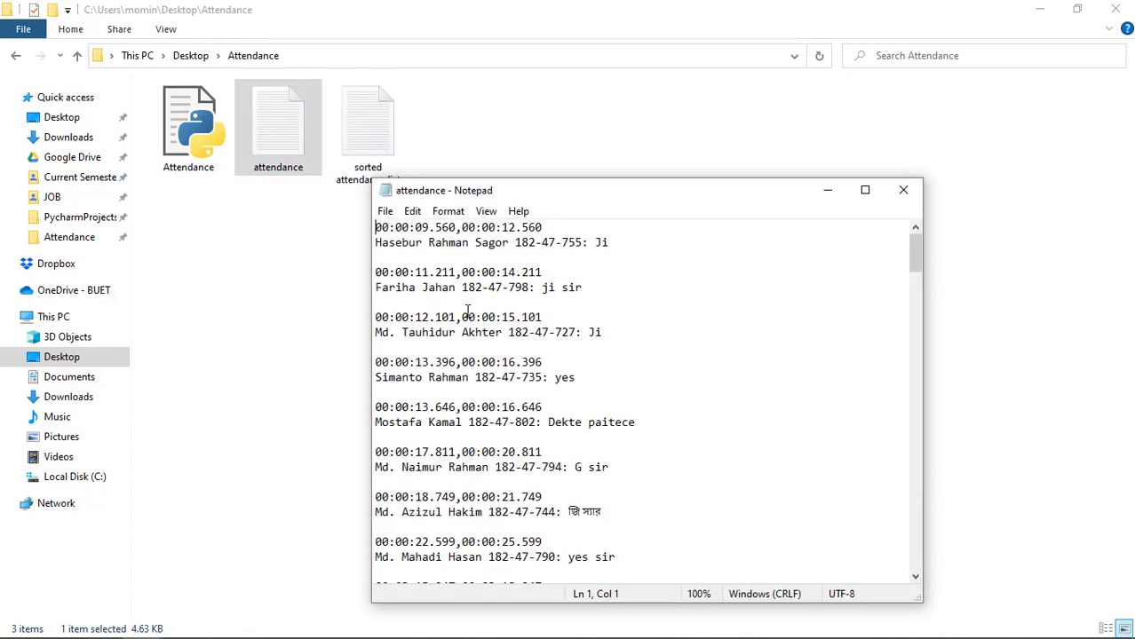
{"action": "scroll", "coordinate": [520, 329], "scroll_direction": "down", "scroll_amount": 20}
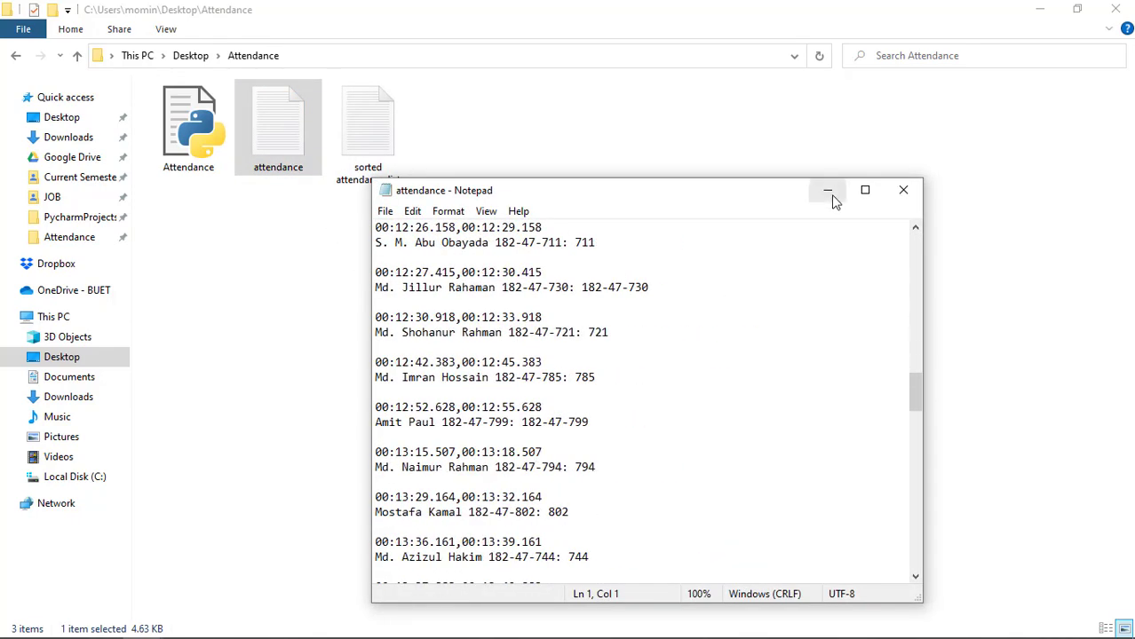
{"action": "left_click", "coordinate": [904, 190]}
- Refresh the folder and reopen Attendance.py in Notepad
{"action": "right_click", "coordinate": [540, 164]}
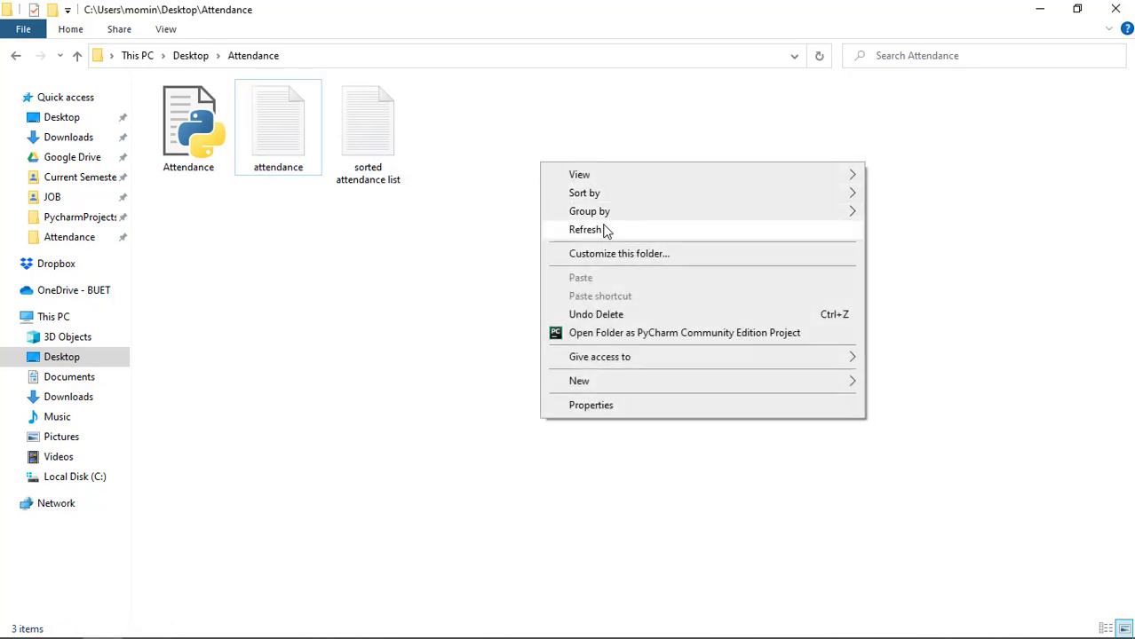
{"action": "left_click", "coordinate": [604, 231]}
{"action": "left_click", "coordinate": [207, 145]}
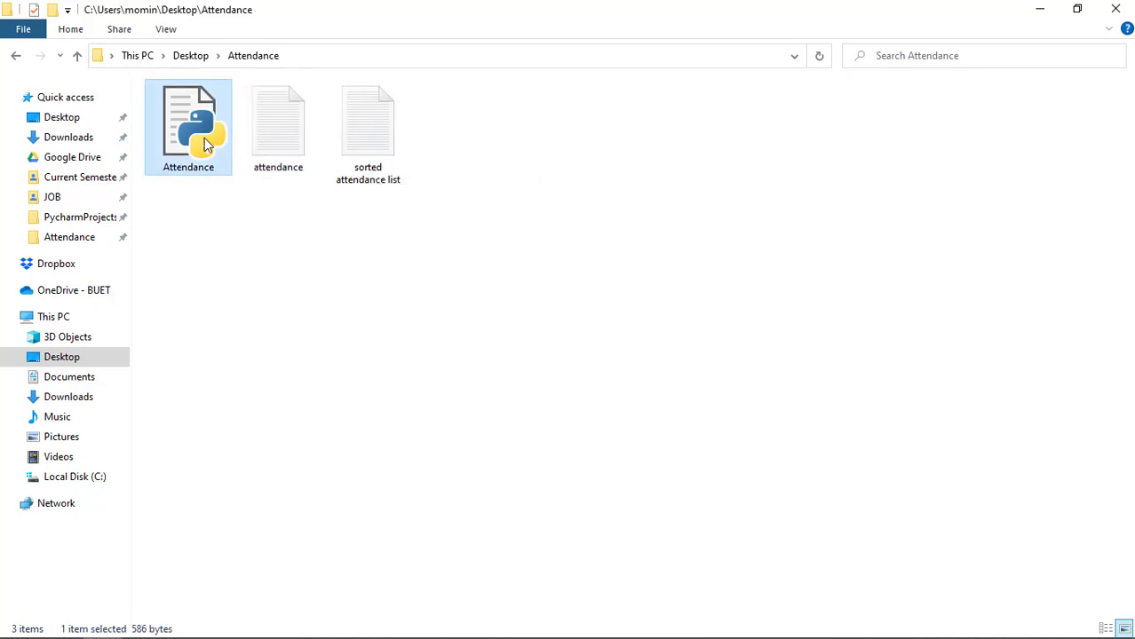
{"action": "right_click", "coordinate": [206, 145]}
{"action": "mouse_move", "coordinate": [324, 263]}
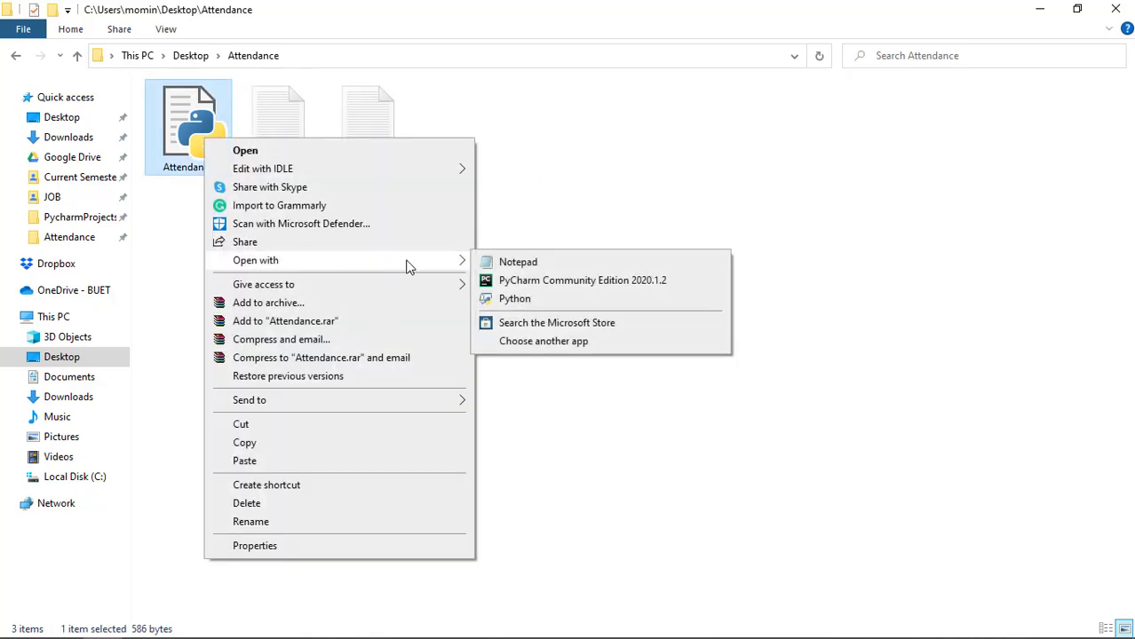
{"action": "left_click", "coordinate": [508, 265]}
- Change the filter's department code from -15- back to -47-
{"action": "left_click", "coordinate": [531, 332]}
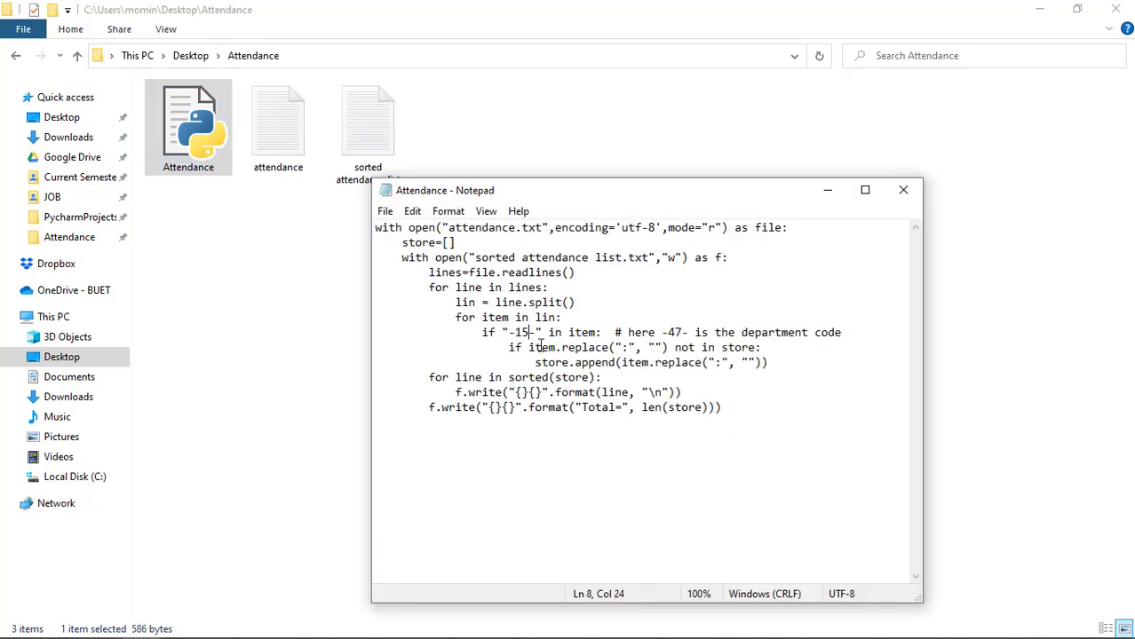
{"action": "key", "text": "BackSpace"}
{"action": "key", "text": "BackSpace"}
{"action": "type", "text": "47"}
{"action": "left_click_drag", "start_coordinate": [530, 332], "coordinate": [516, 332]}
- Close the edited script, then briefly open and close the sorted attendance list
{"action": "left_click", "coordinate": [901, 199]}
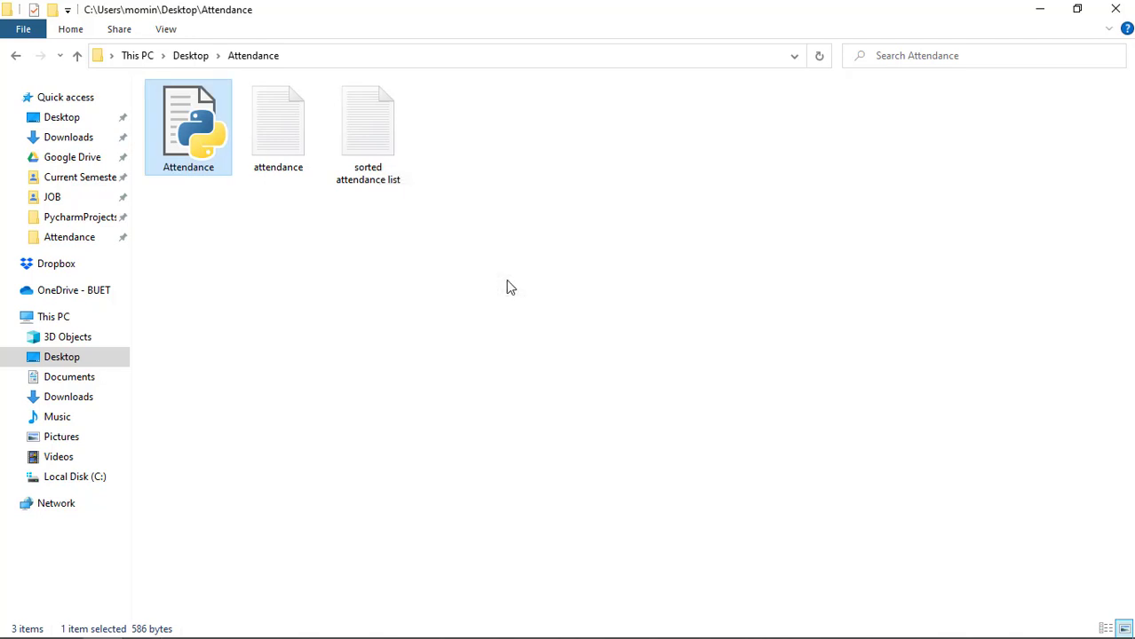
{"action": "left_click", "coordinate": [431, 303]}
{"action": "left_click", "coordinate": [380, 175]}
{"action": "double_click", "coordinate": [380, 175]}
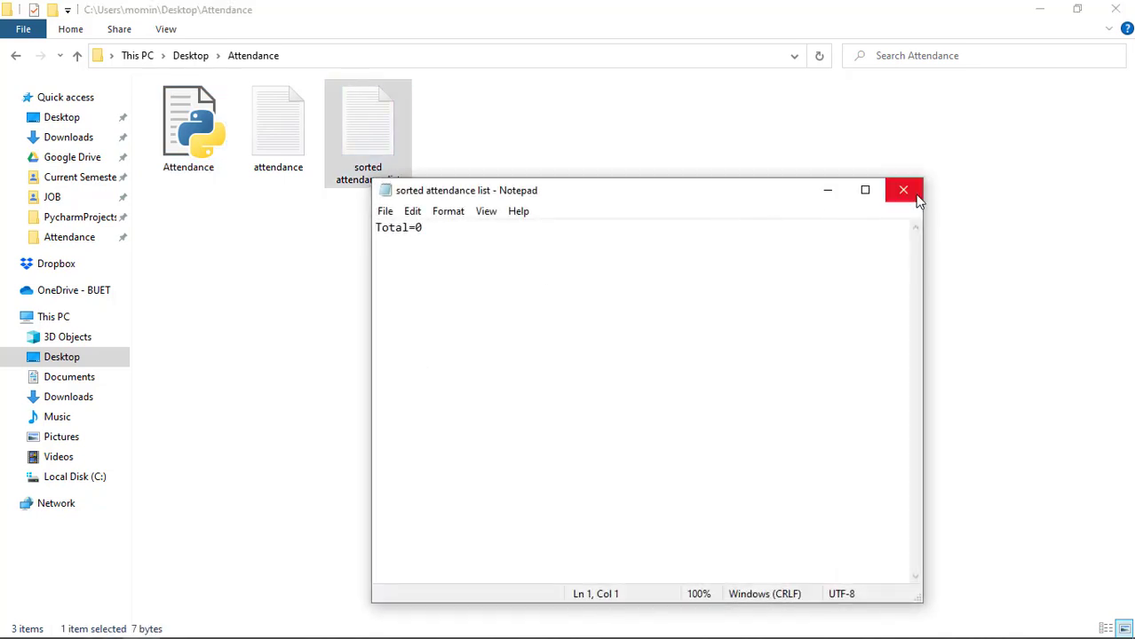
{"action": "left_click", "coordinate": [904, 190]}
- Verify the regenerated list shows 182-47- roll numbers ending Total=41, then refresh the folder
{"action": "left_click", "coordinate": [532, 222]}
{"action": "left_click", "coordinate": [189, 142]}
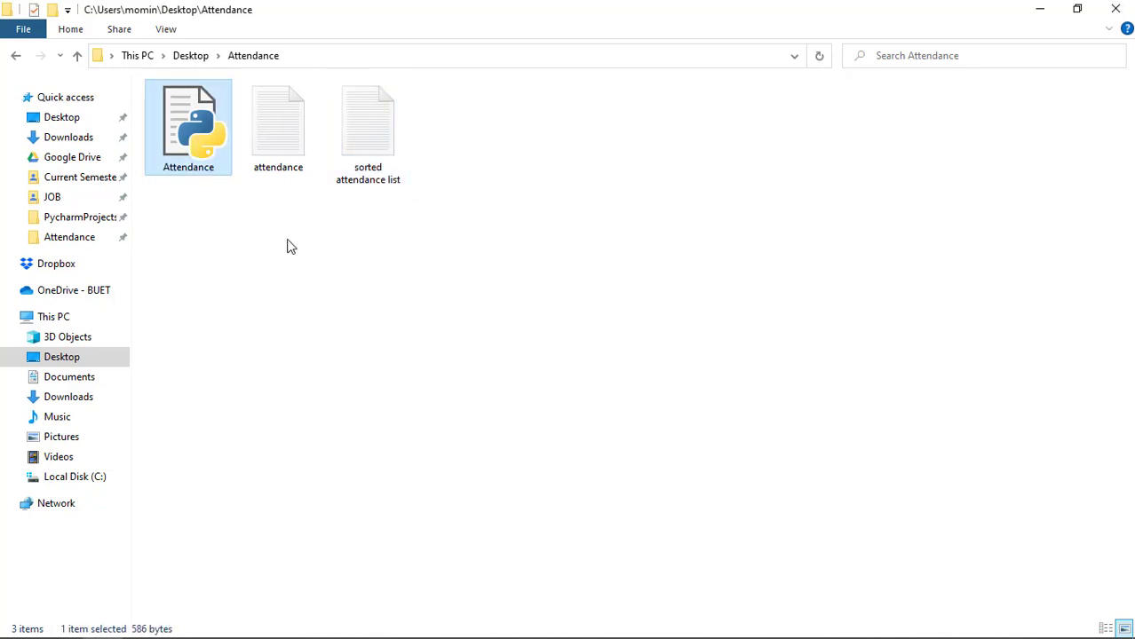
{"action": "left_click", "coordinate": [336, 281]}
{"action": "double_click", "coordinate": [380, 175]}
{"action": "scroll", "coordinate": [464, 319], "scroll_direction": "down", "scroll_amount": 6}
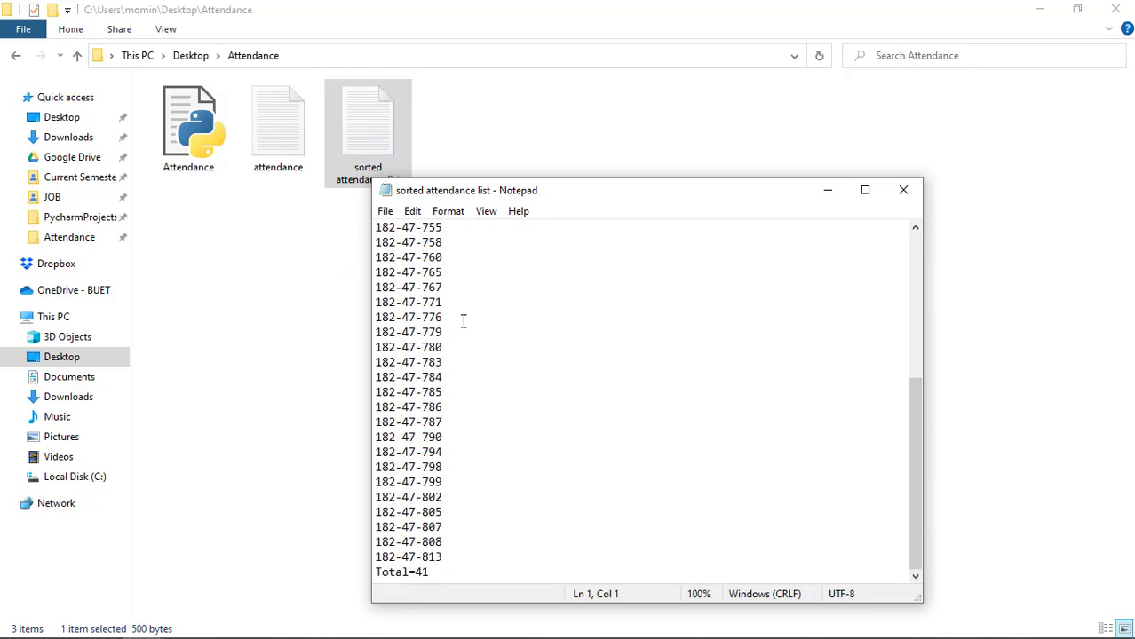
{"action": "scroll", "coordinate": [473, 387], "scroll_direction": "up", "scroll_amount": 6}
{"action": "left_click", "coordinate": [903, 190]}
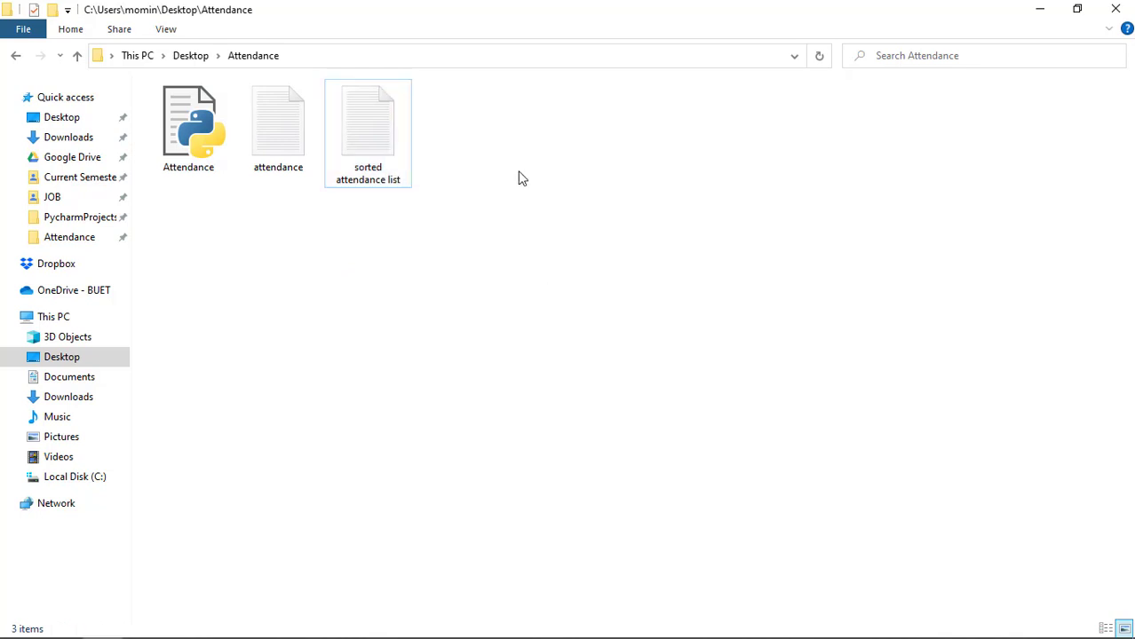
{"action": "right_click", "coordinate": [516, 169]}
{"action": "left_click", "coordinate": [589, 235]}
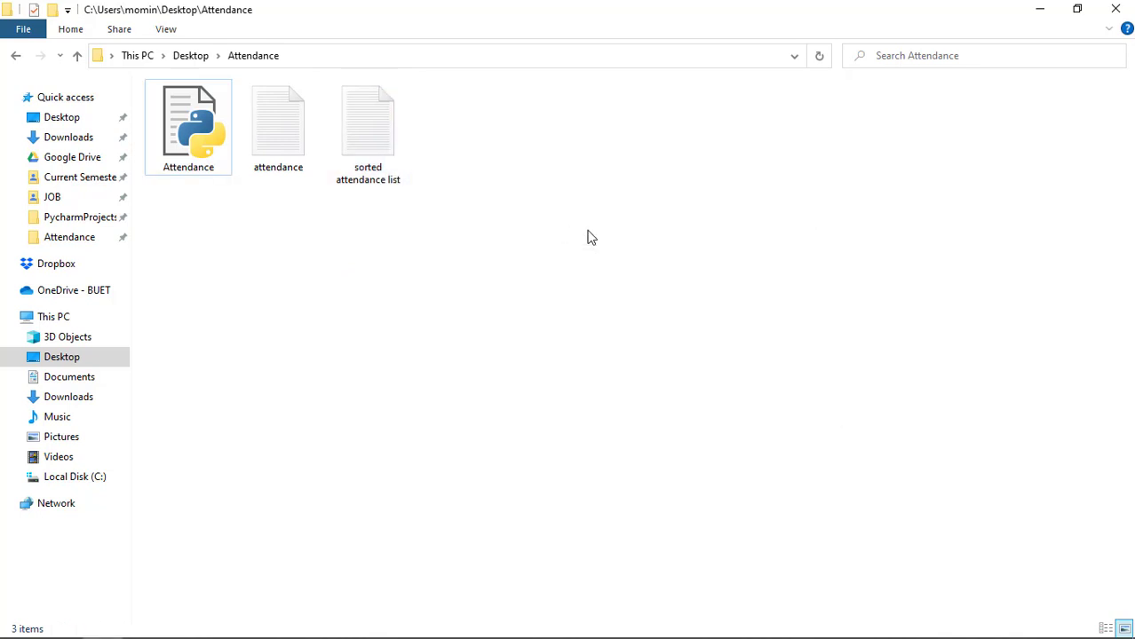